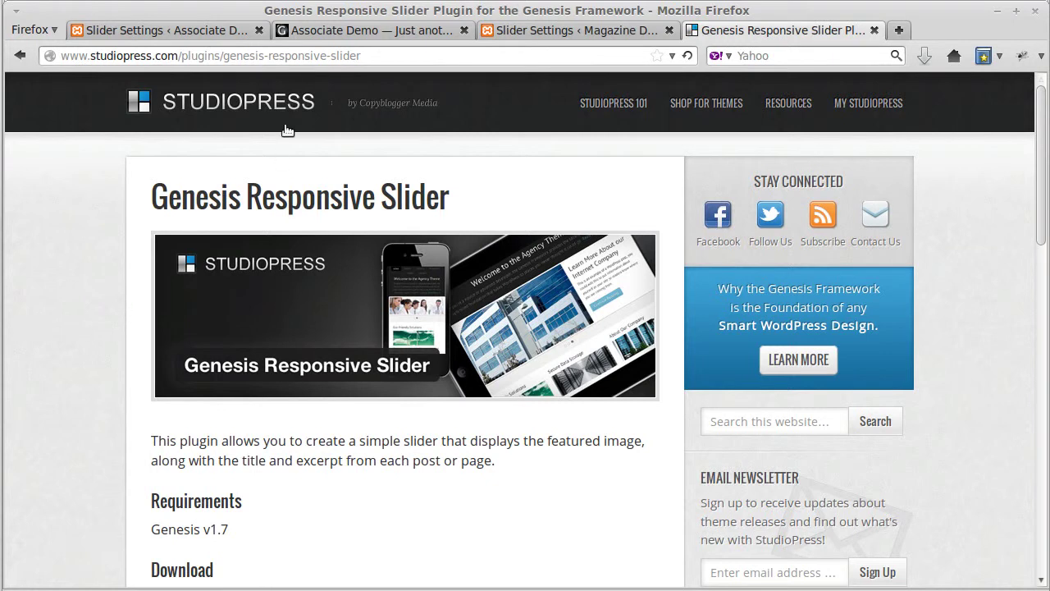
# View the responsive slider on the Associate Demo home page and advance it to the next slide
pyautogui.click(337, 33)
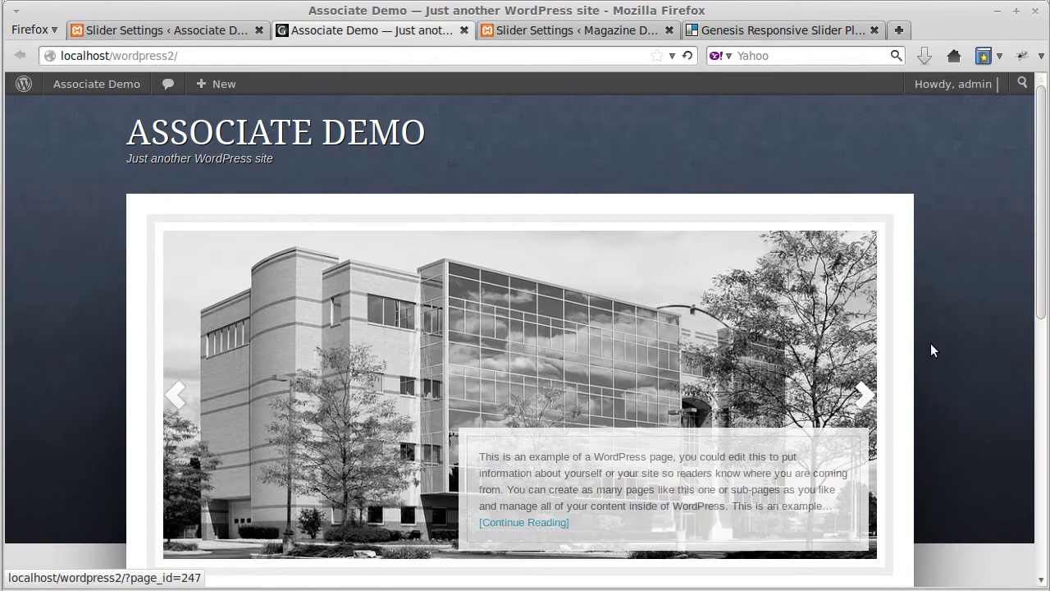
pyautogui.click(867, 410)
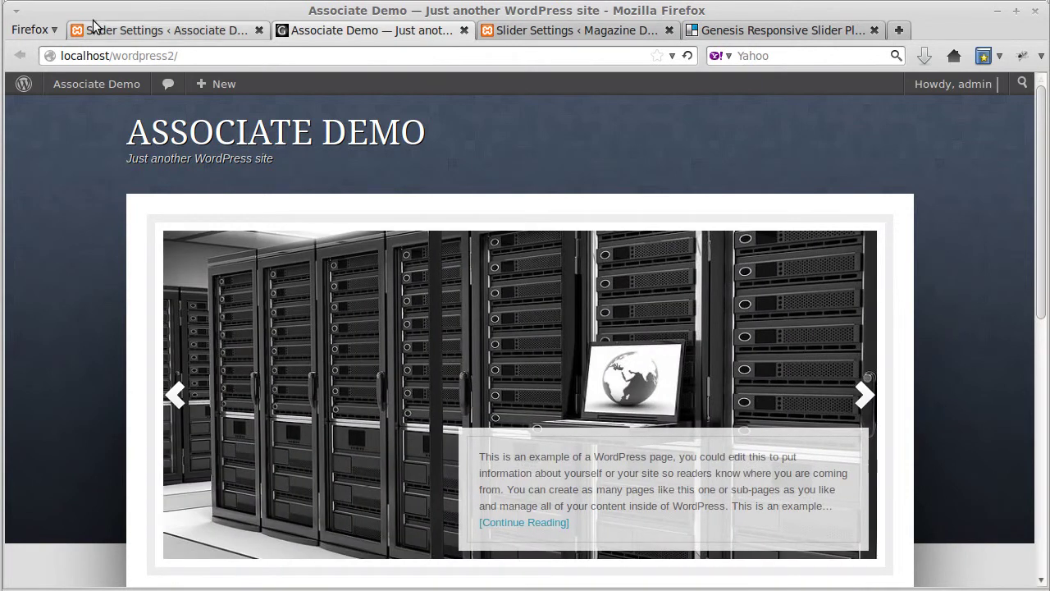
# Examine the Associate Demo's Genesis slider settings, including the posts offset and the choices for Order By and Order
pyautogui.click(156, 30)
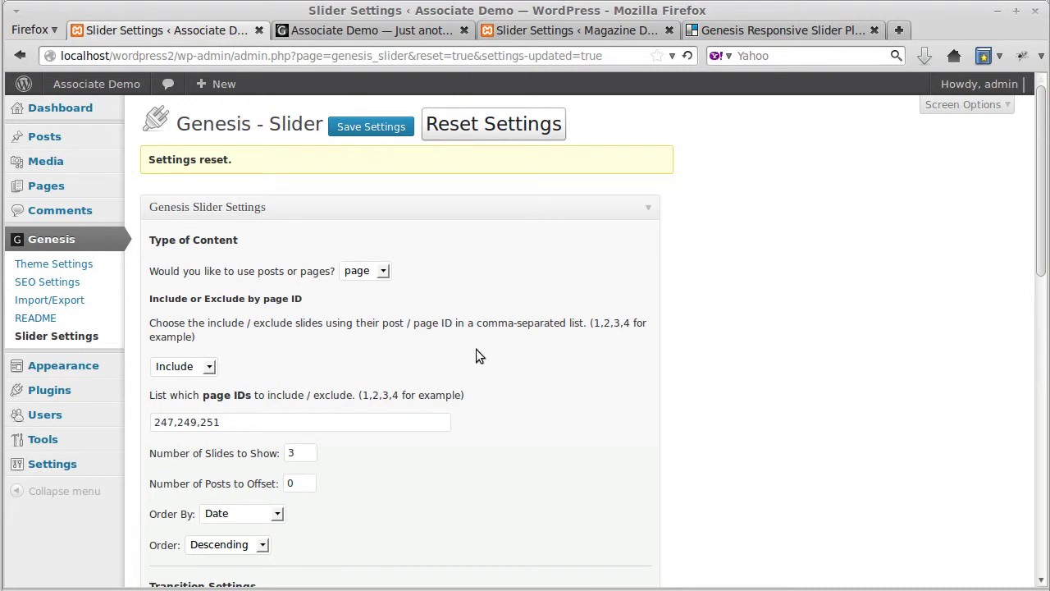
pyautogui.scroll(-6, 477, 352)
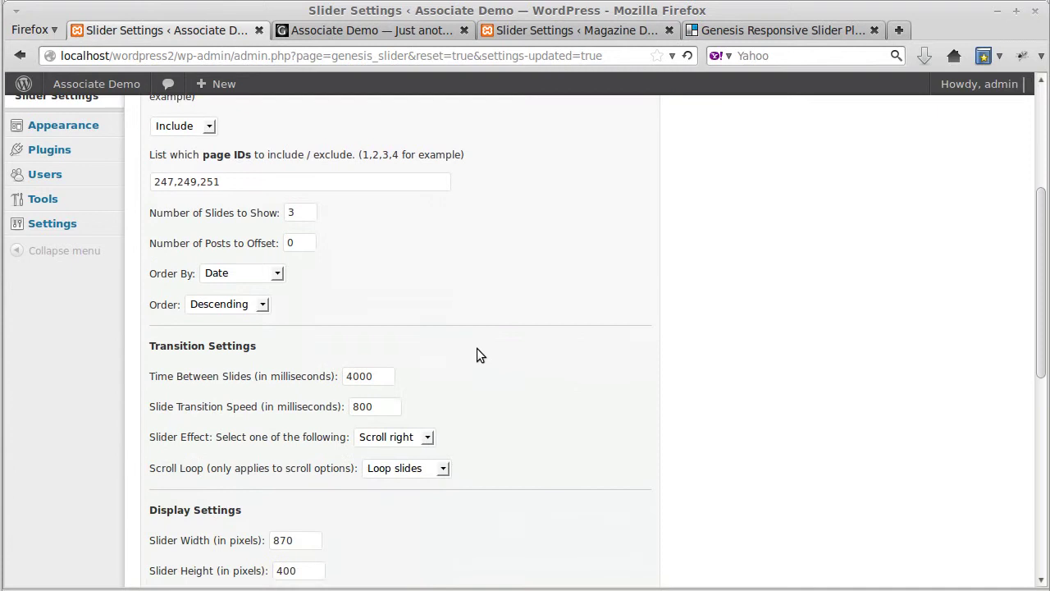
pyautogui.scroll(-1, 480, 354)
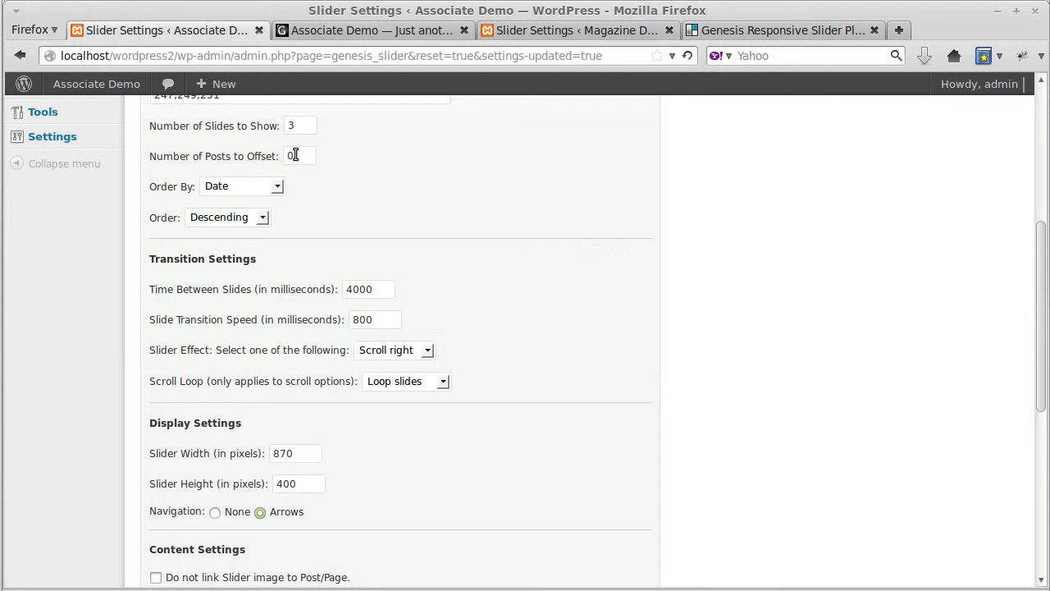
pyautogui.click(296, 158)
pyautogui.click(247, 190)
pyautogui.click(351, 193)
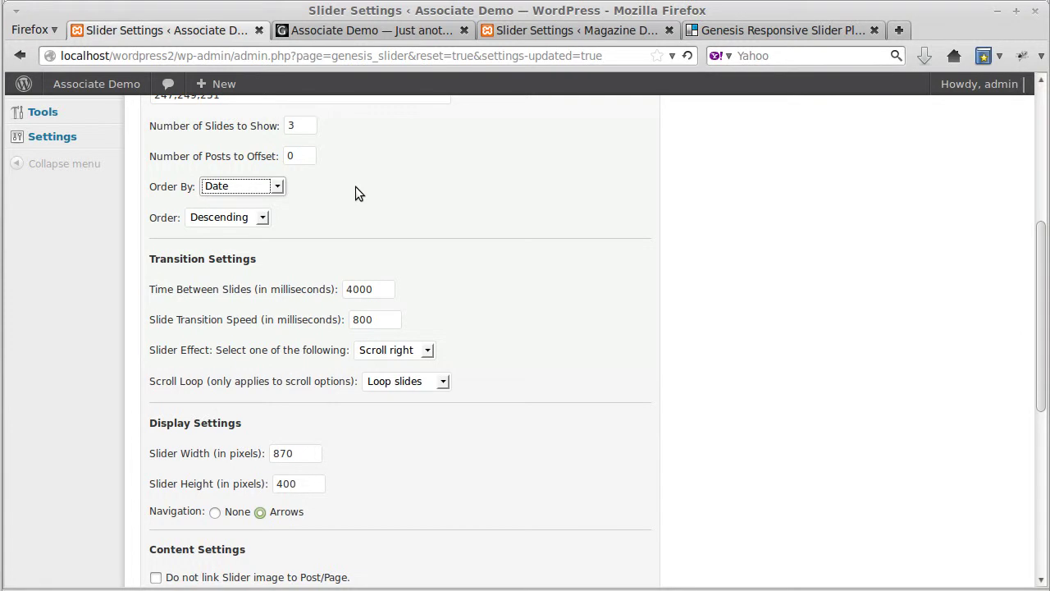
pyautogui.click(355, 193)
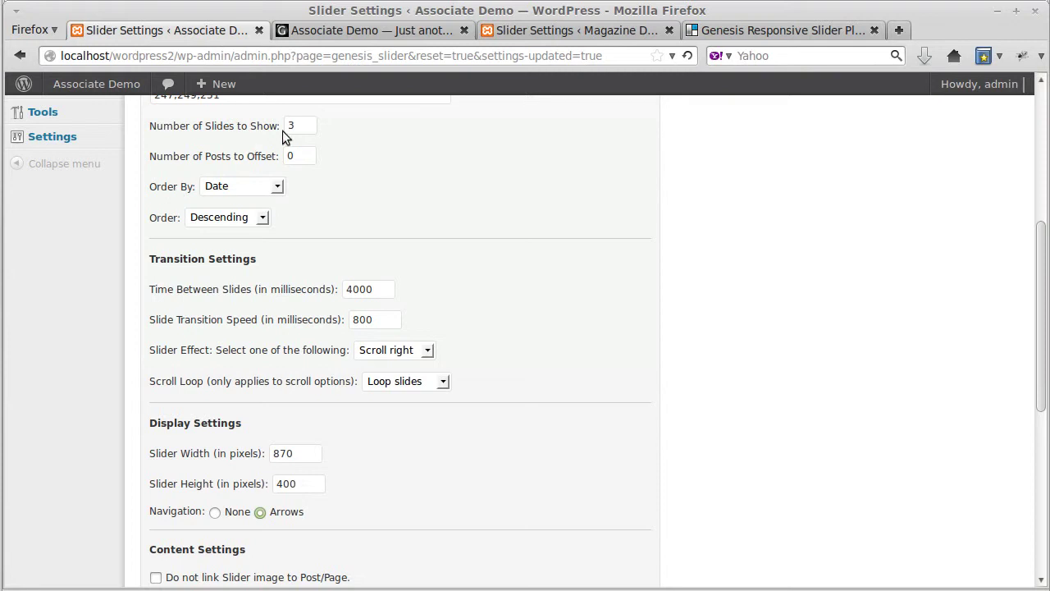
pyautogui.click(244, 188)
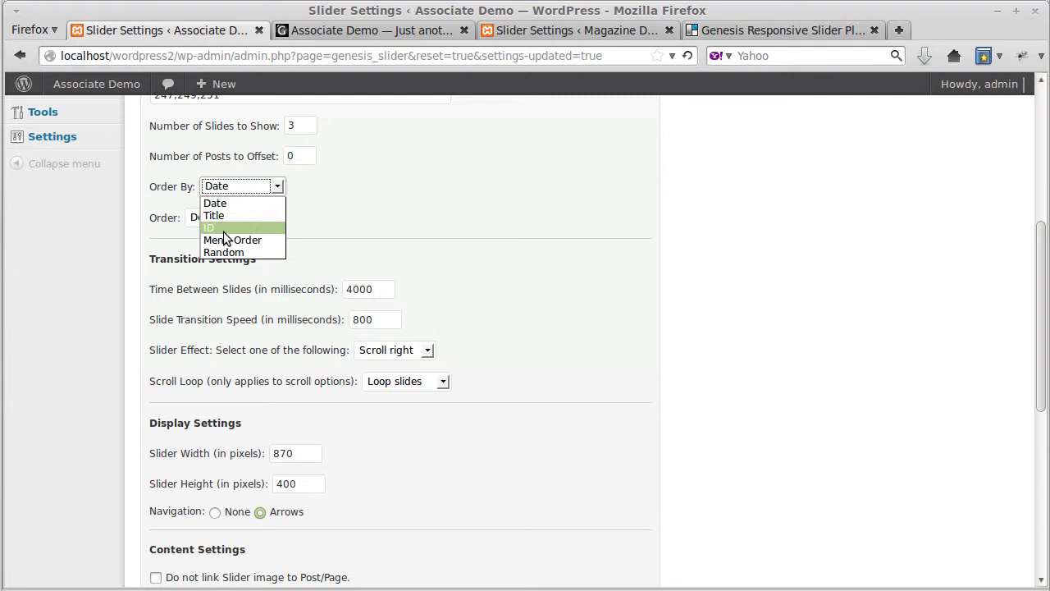
pyautogui.click(371, 197)
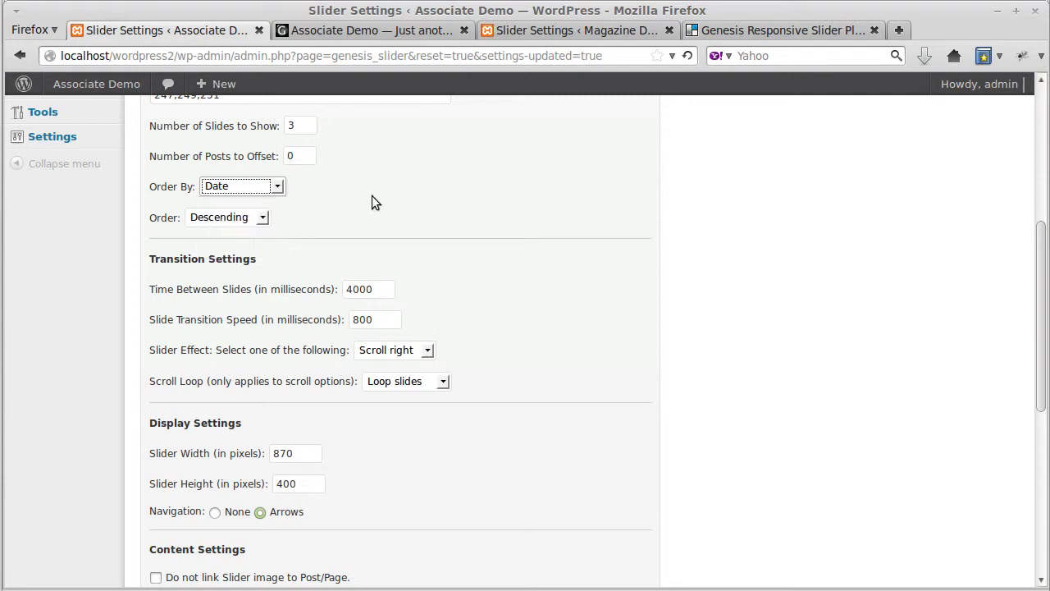
pyautogui.click(373, 196)
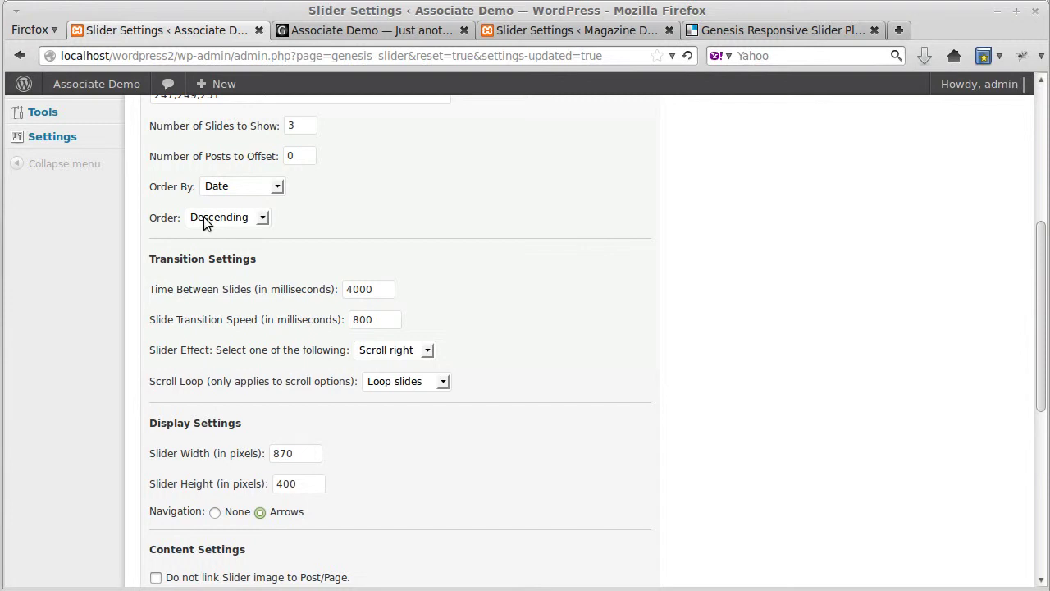
pyautogui.click(205, 218)
pyautogui.click(399, 200)
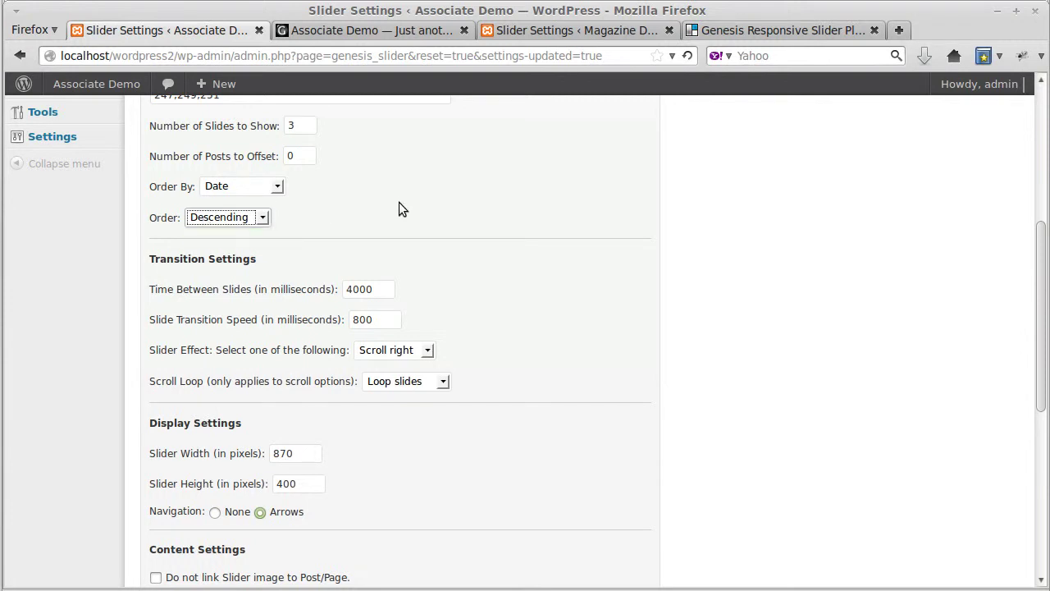
pyautogui.click(399, 202)
# Save the slider settings with the time between slides set to 1000 milliseconds, and preview the slider on the reloaded home page
pyautogui.scroll(-2, 398, 204)
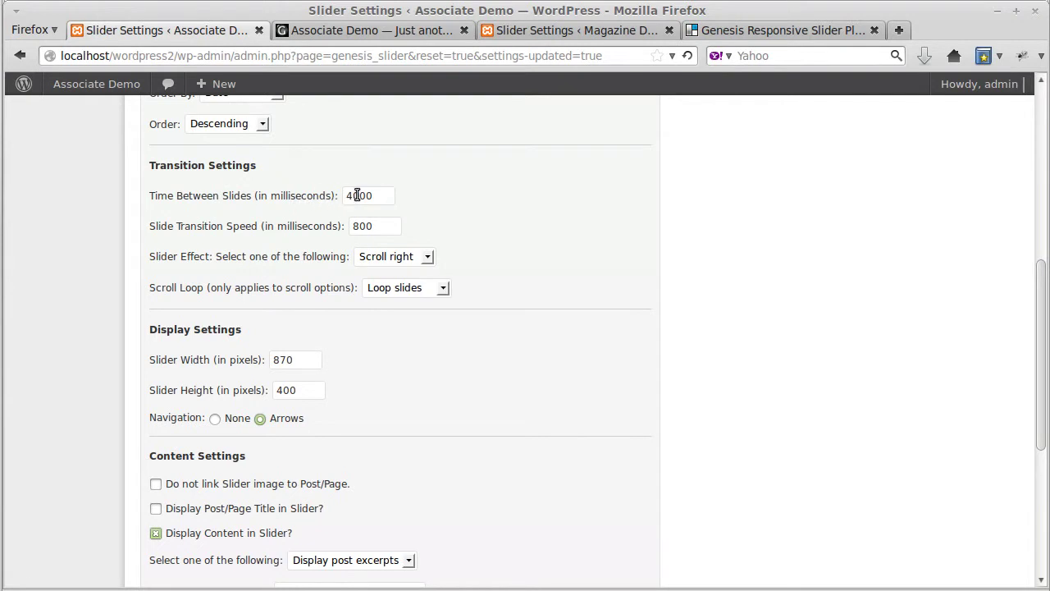
pyautogui.moveTo(351, 196); pyautogui.dragTo(342, 195)
pyautogui.write('1')
pyautogui.scroll(6, 505, 234)
pyautogui.scroll(3, 505, 234)
pyautogui.click(374, 126)
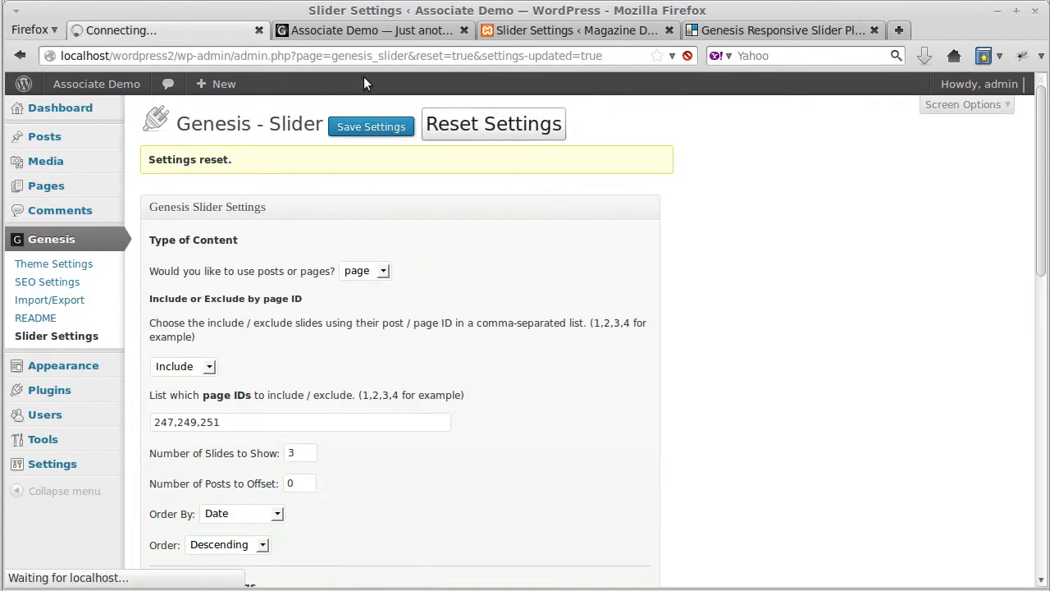
pyautogui.click(355, 31)
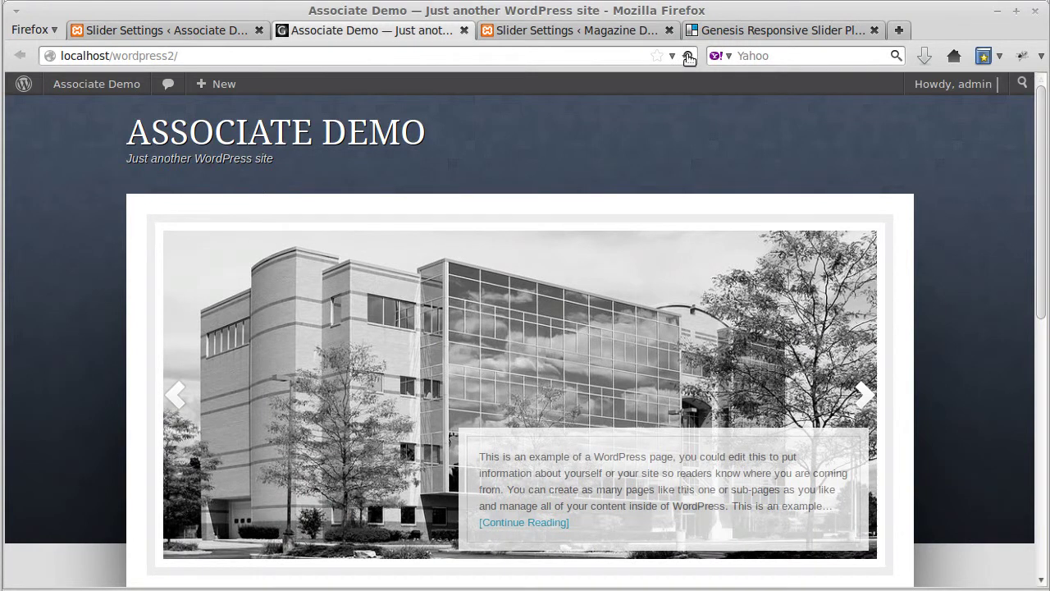
pyautogui.click(688, 56)
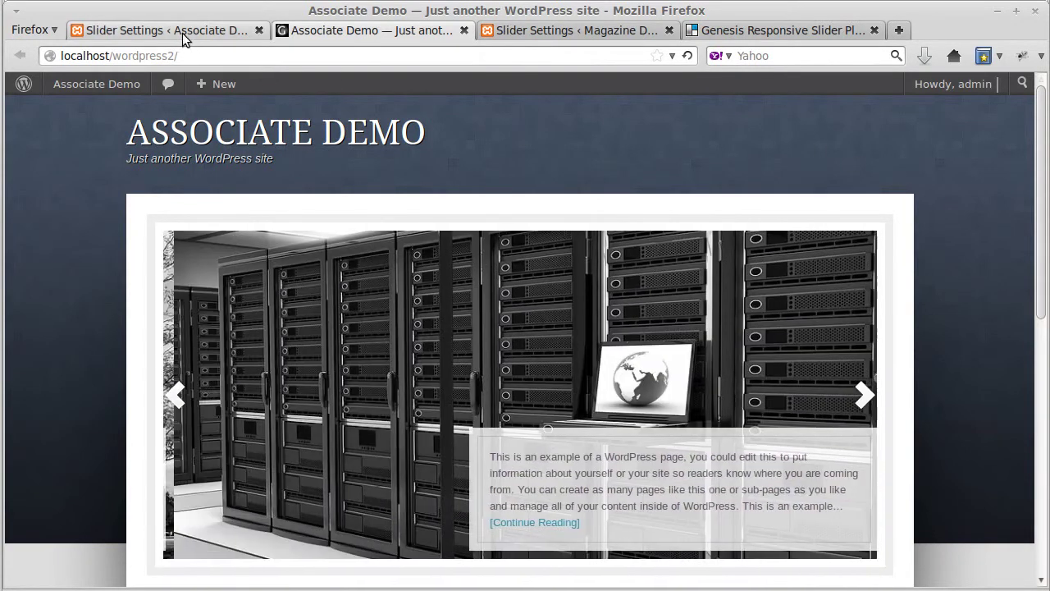
# Set the time between slides to 4000 milliseconds in the Associate Demo's slider settings
pyautogui.click(183, 33)
pyautogui.scroll(-10, 511, 328)
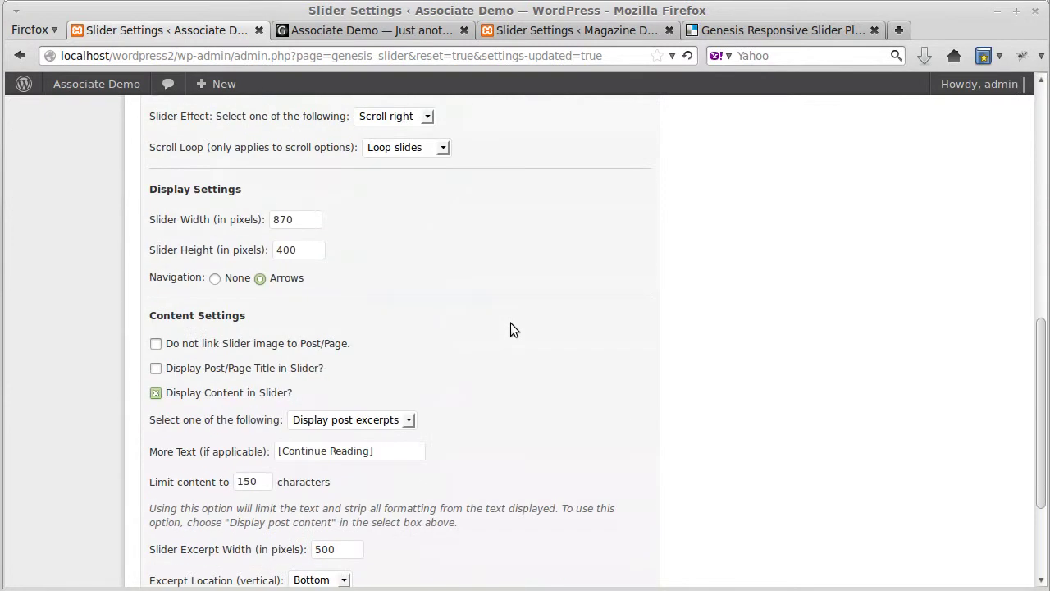
pyautogui.scroll(3, 510, 329)
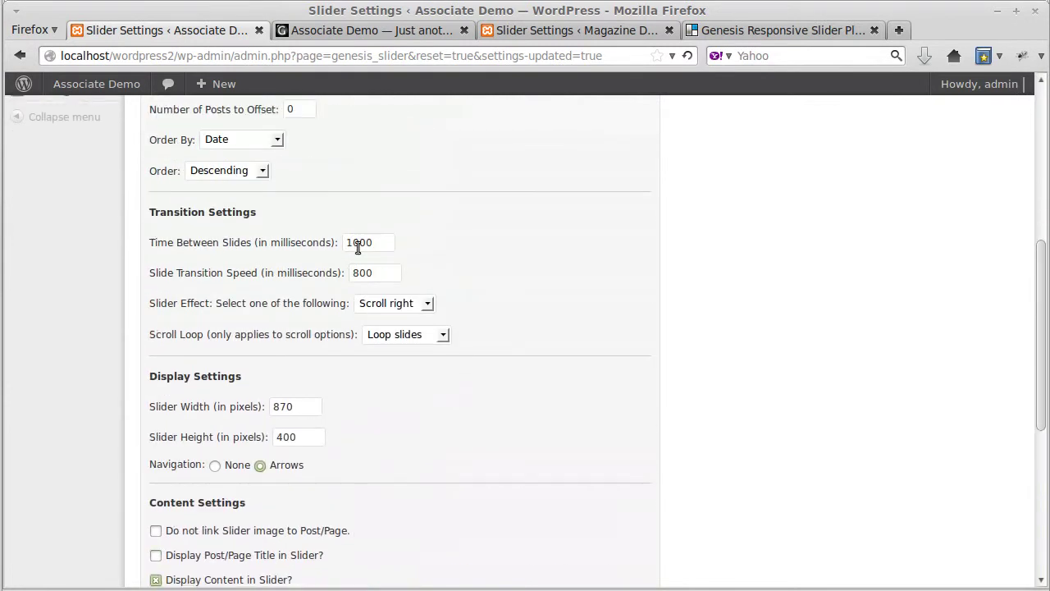
pyautogui.moveTo(350, 241); pyautogui.dragTo(356, 241)
pyautogui.write('4')
# Change the slider effect to Wipe and save the slider settings
pyautogui.click(399, 304)
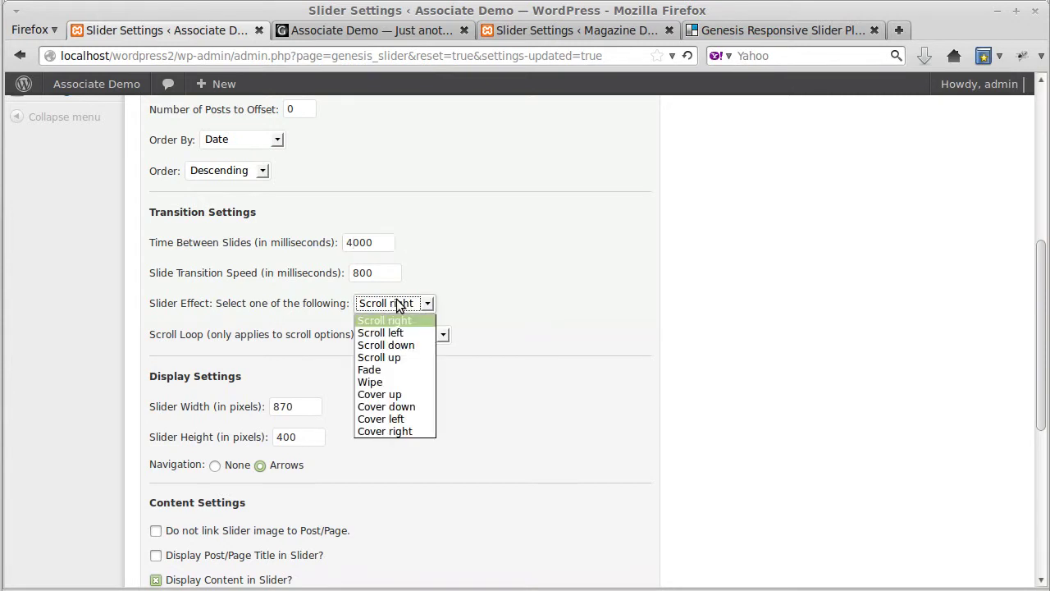
pyautogui.click(363, 380)
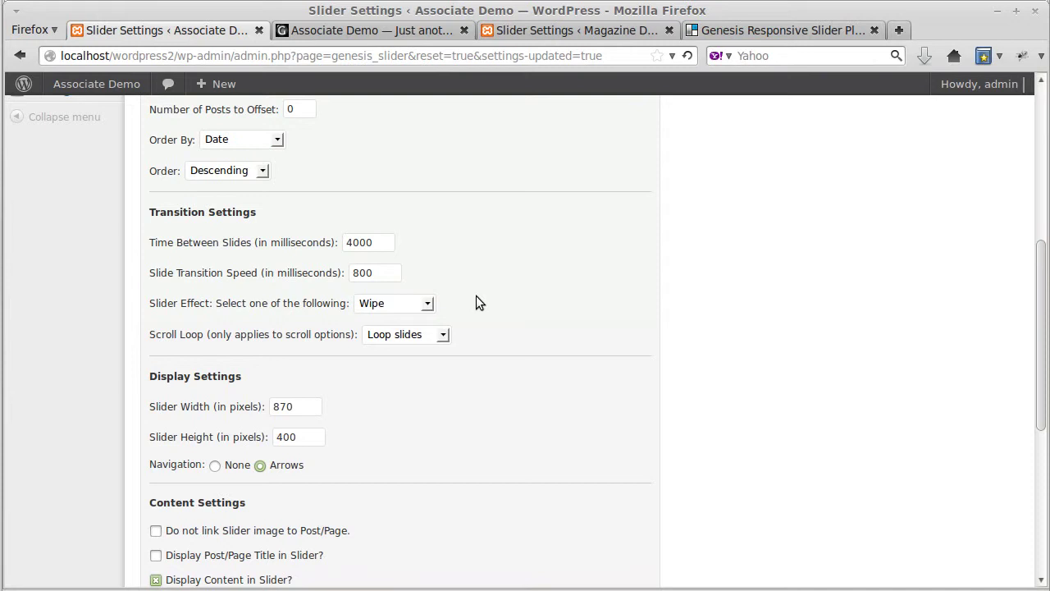
pyautogui.scroll(5, 476, 302)
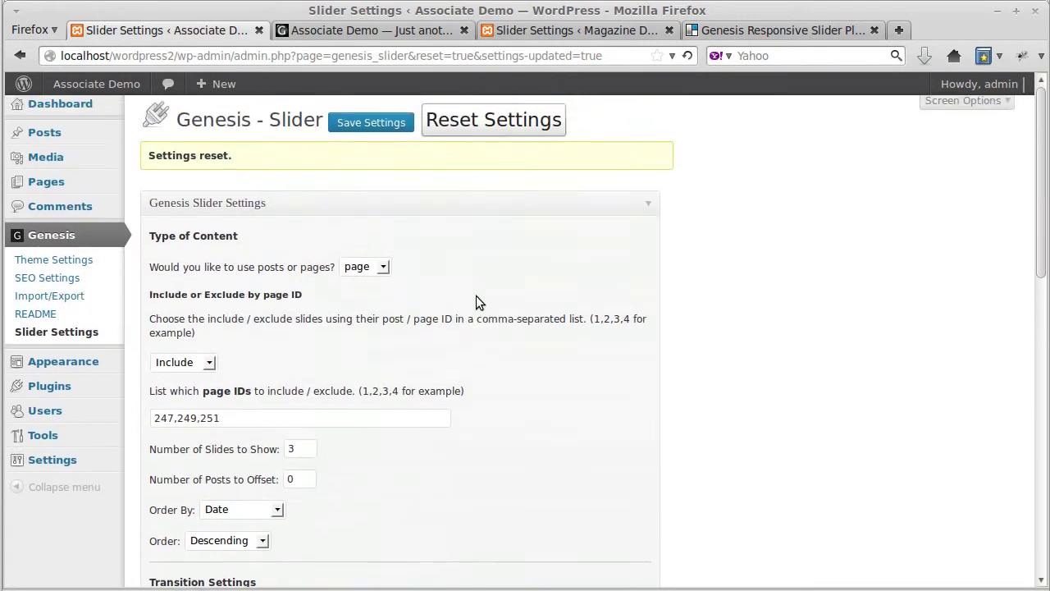
pyautogui.click(382, 131)
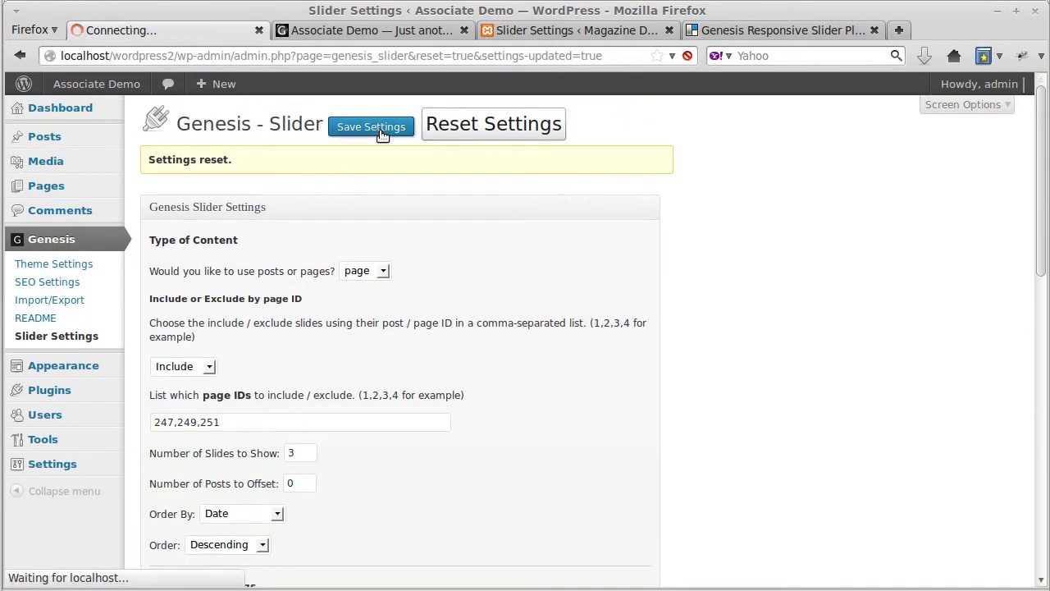
# Reload the Associate Demo home page and advance through the slides to preview the wipe transition
pyautogui.click(380, 33)
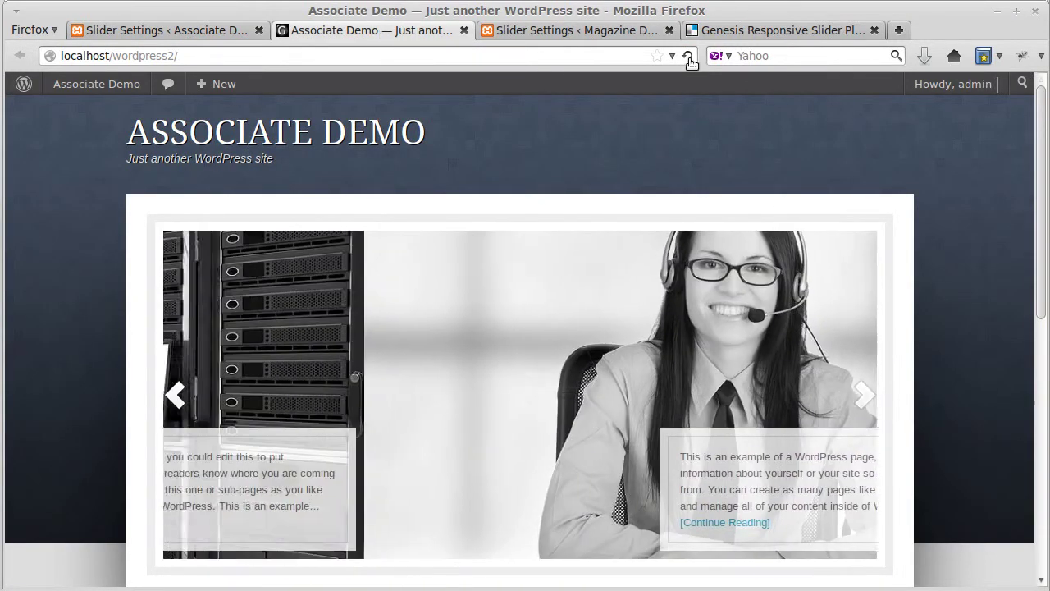
pyautogui.click(688, 56)
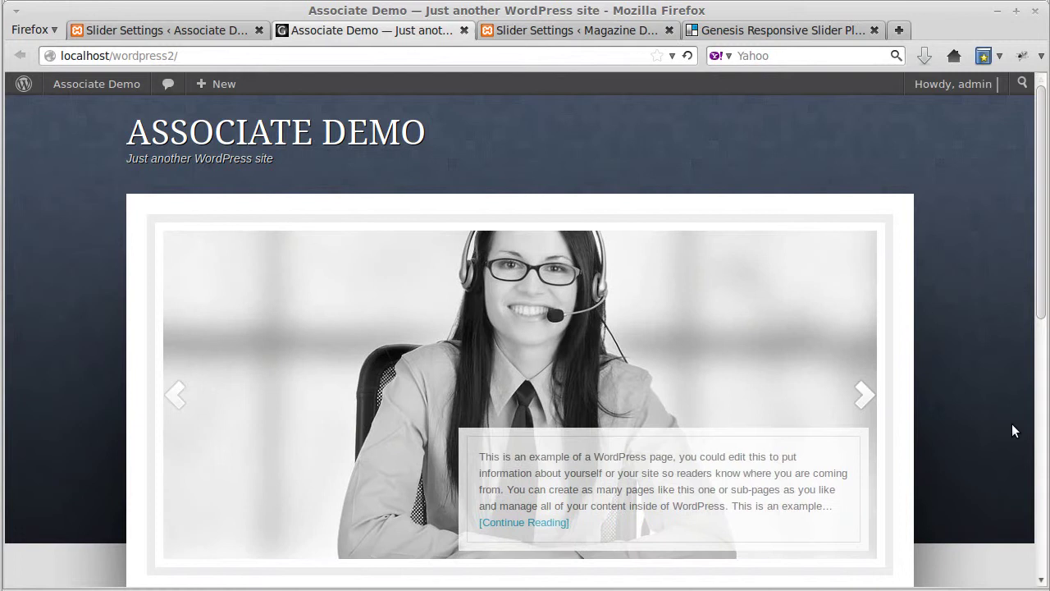
pyautogui.click(874, 387)
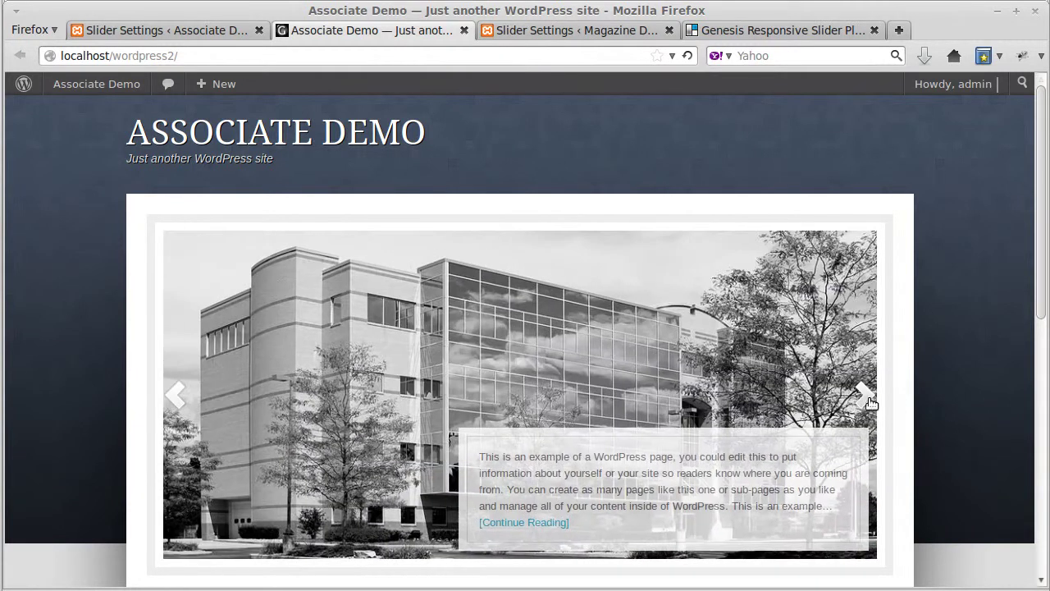
pyautogui.click(865, 400)
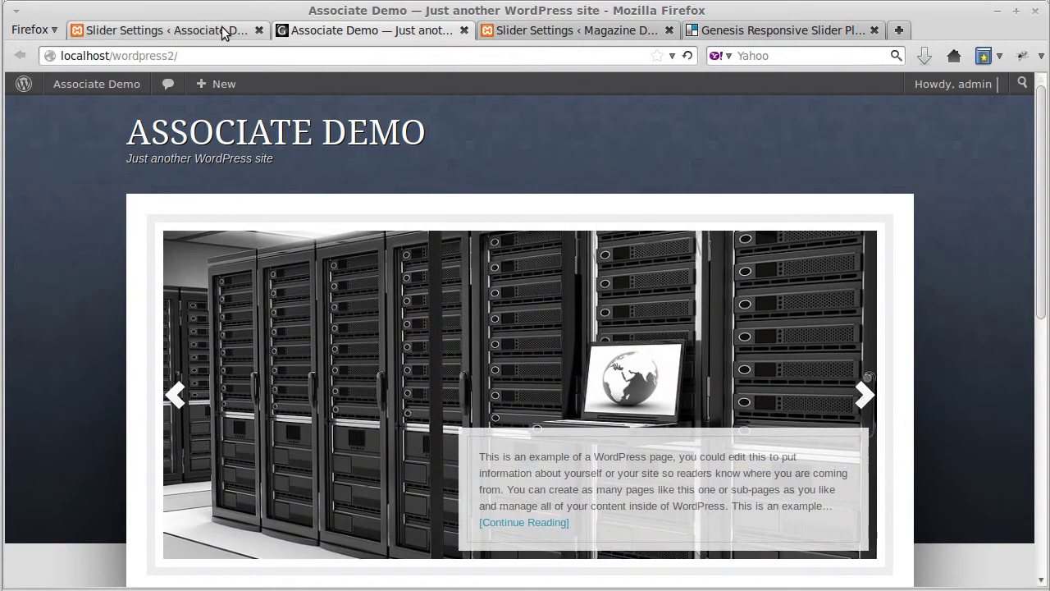
# Set the slider effect to Scroll right and the scroll loop to Rewind slides, and save the slider settings
pyautogui.click(218, 33)
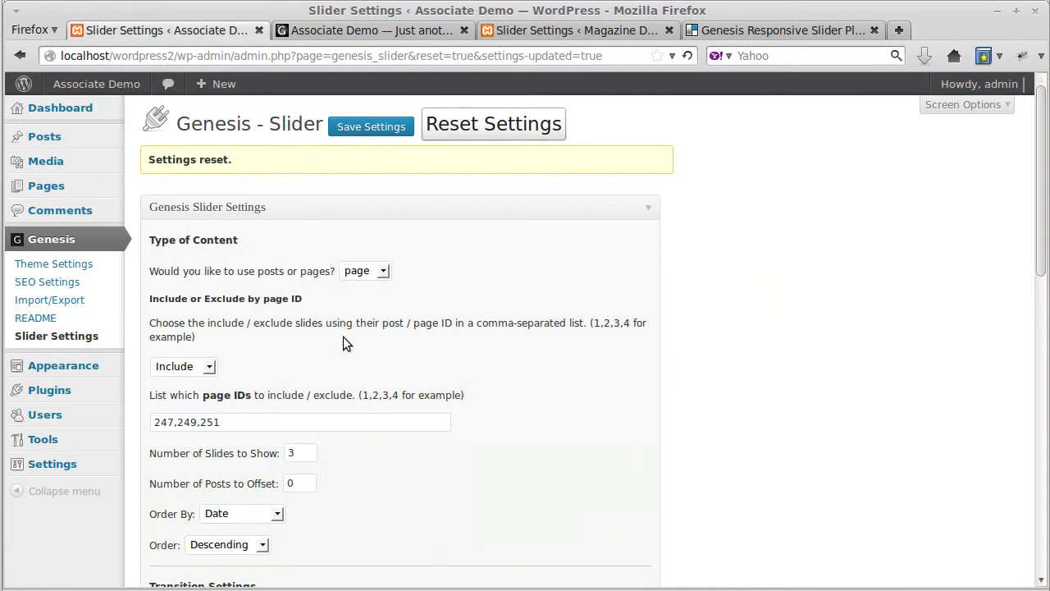
pyautogui.scroll(-12, 502, 404)
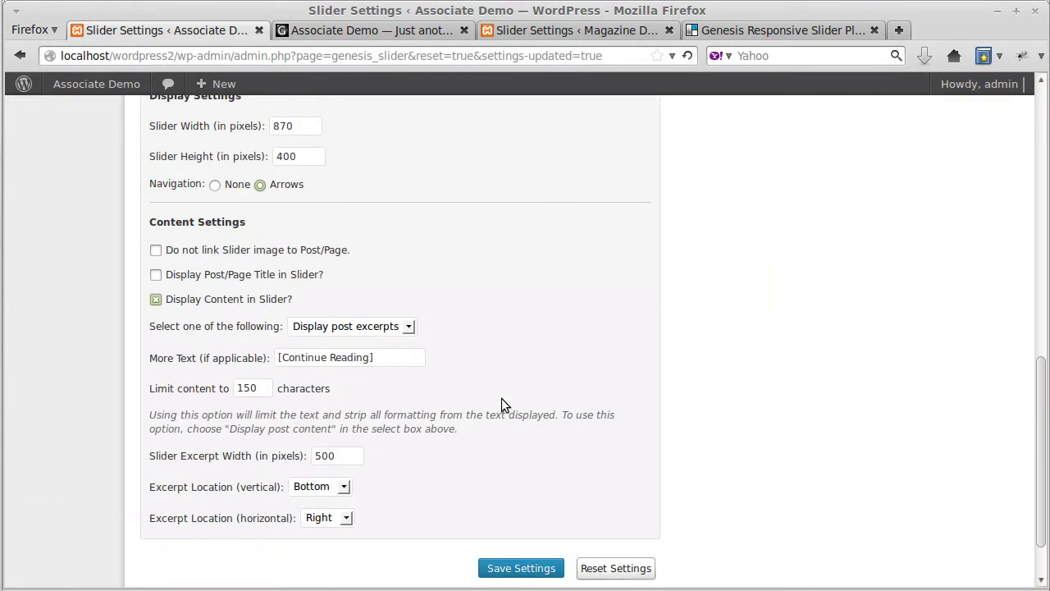
pyautogui.scroll(4, 501, 398)
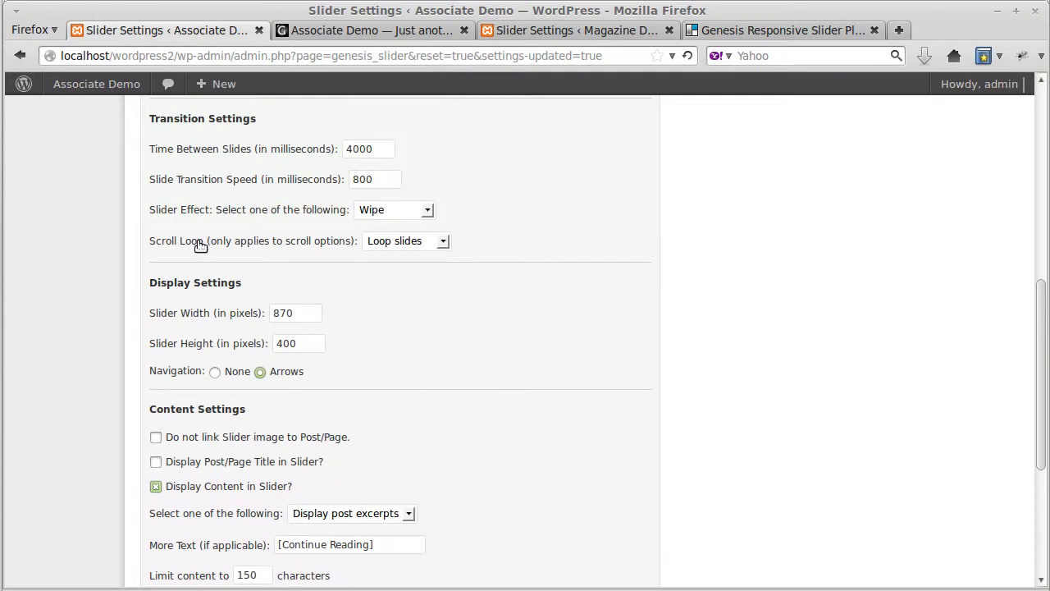
pyautogui.click(367, 213)
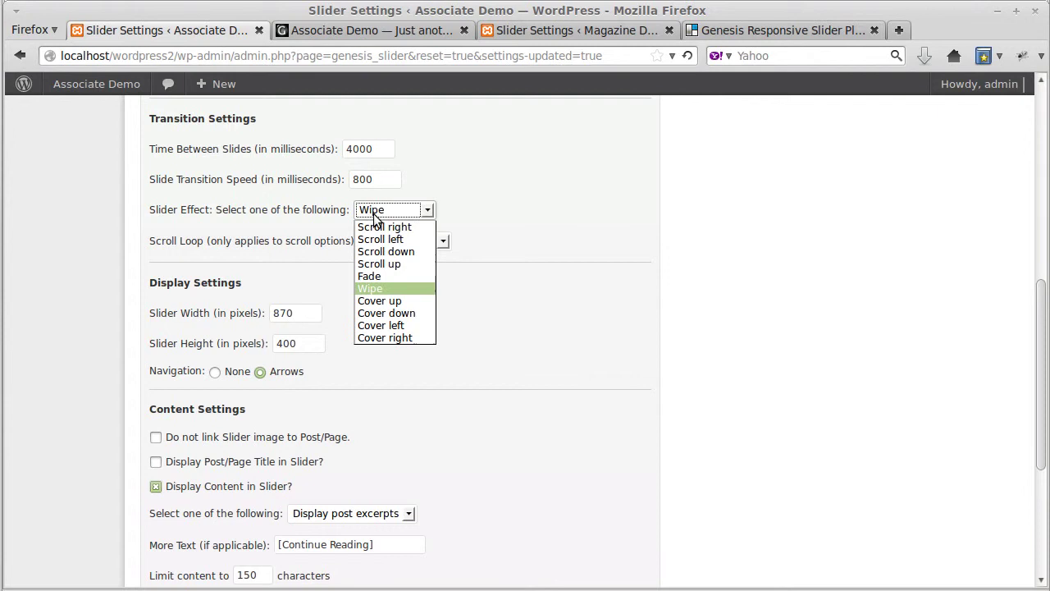
pyautogui.click(381, 228)
pyautogui.click(389, 244)
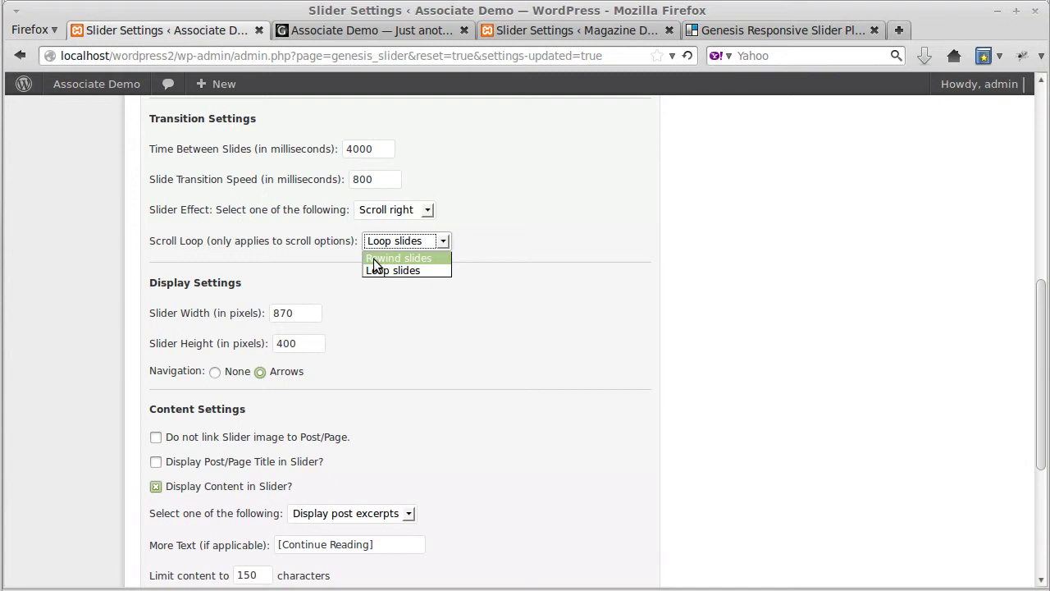
pyautogui.click(374, 258)
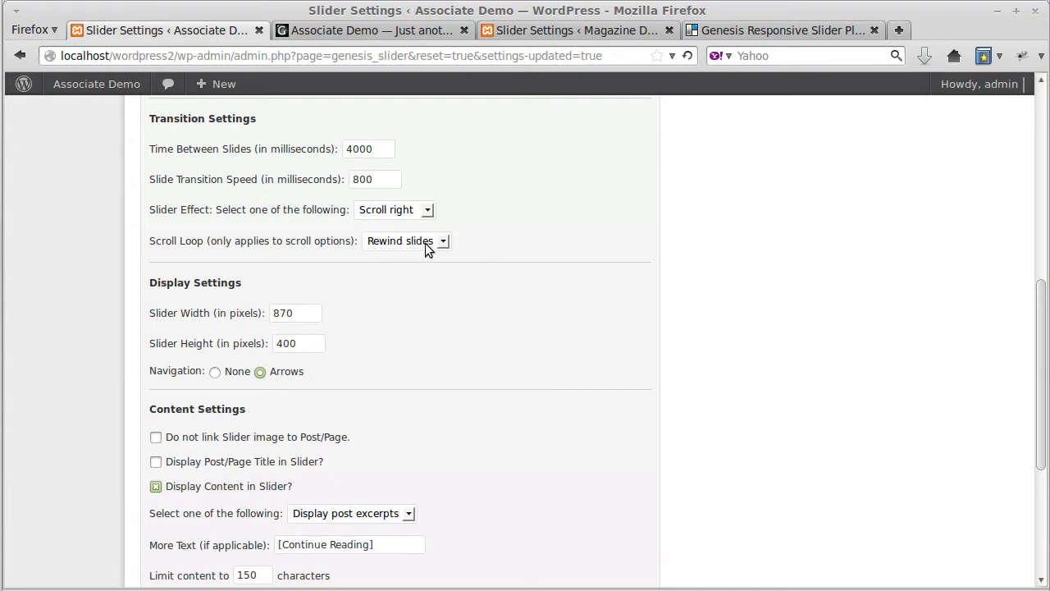
pyautogui.scroll(10, 472, 222)
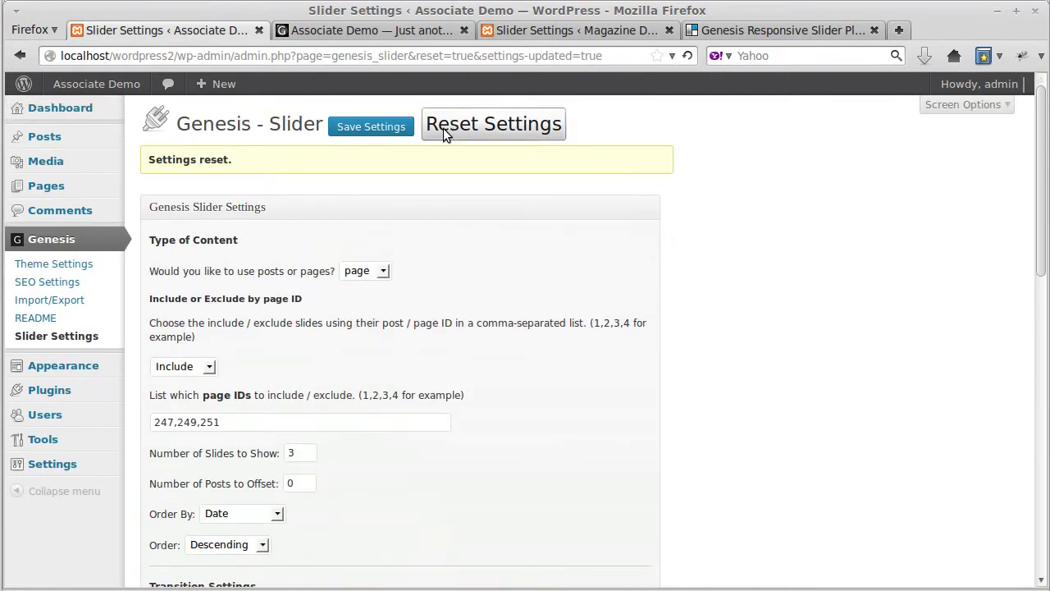
pyautogui.click(364, 125)
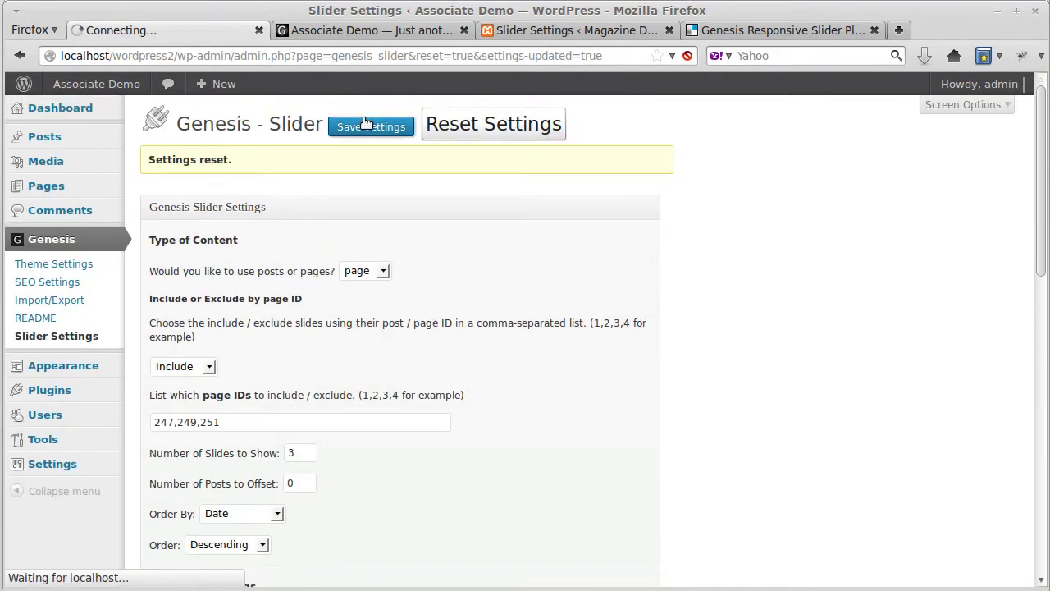
# Reload the Associate Demo home page and advance the slides to preview the scroll right effect with rewinding
pyautogui.click(372, 31)
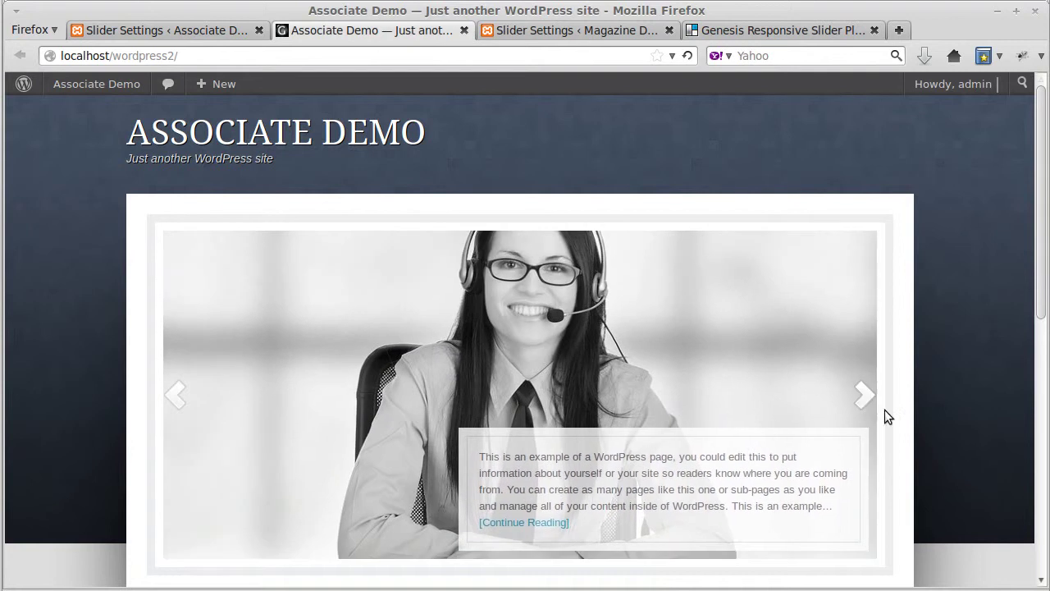
pyautogui.click(688, 55)
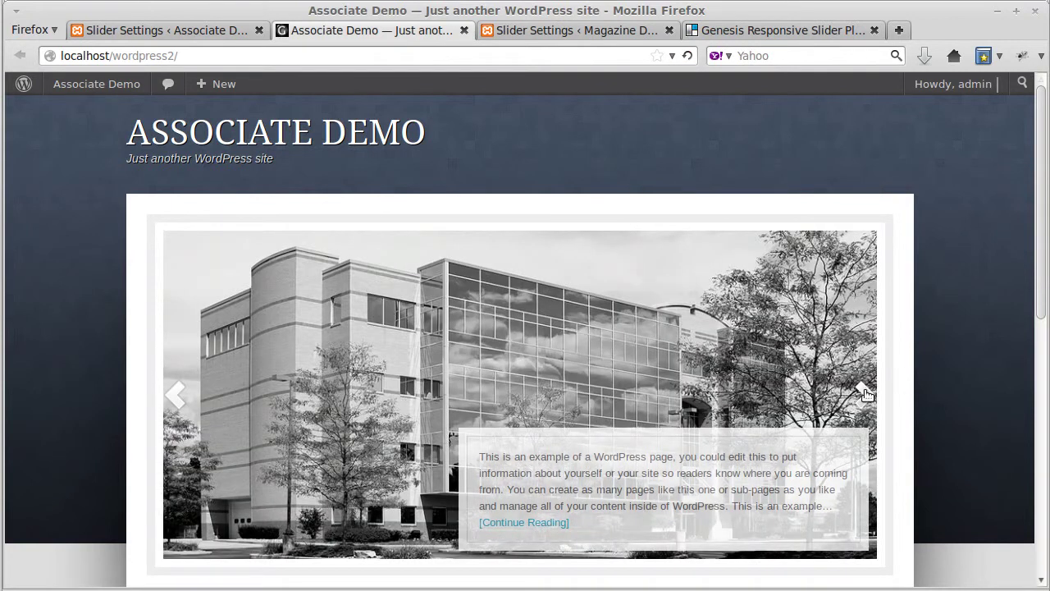
pyautogui.click(866, 394)
# Set the scroll loop to Loop slides in the Associate Demo's slider settings
pyautogui.click(185, 30)
pyautogui.scroll(-10, 480, 430)
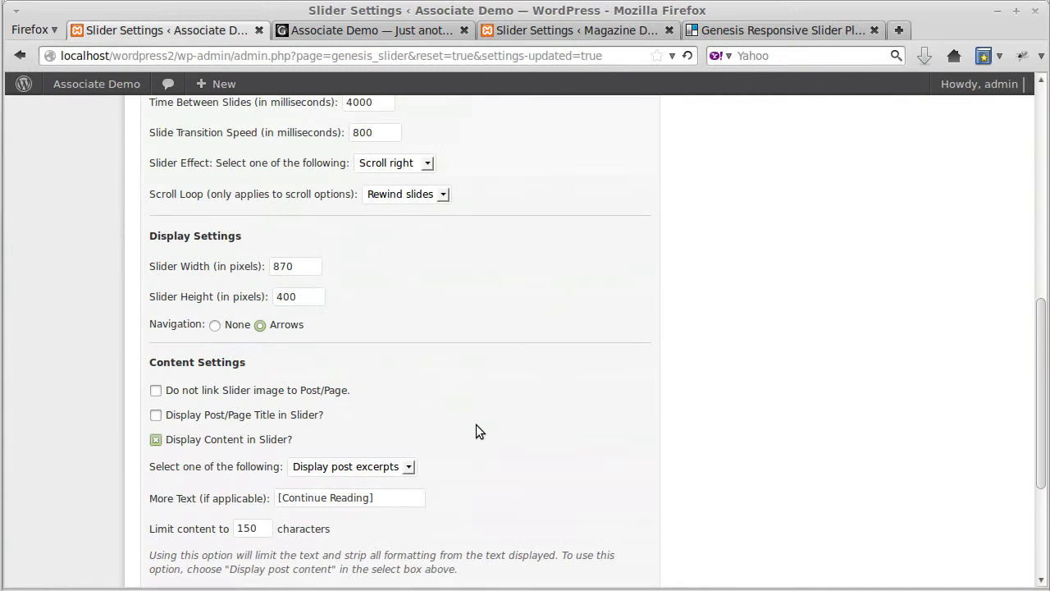
pyautogui.click(390, 196)
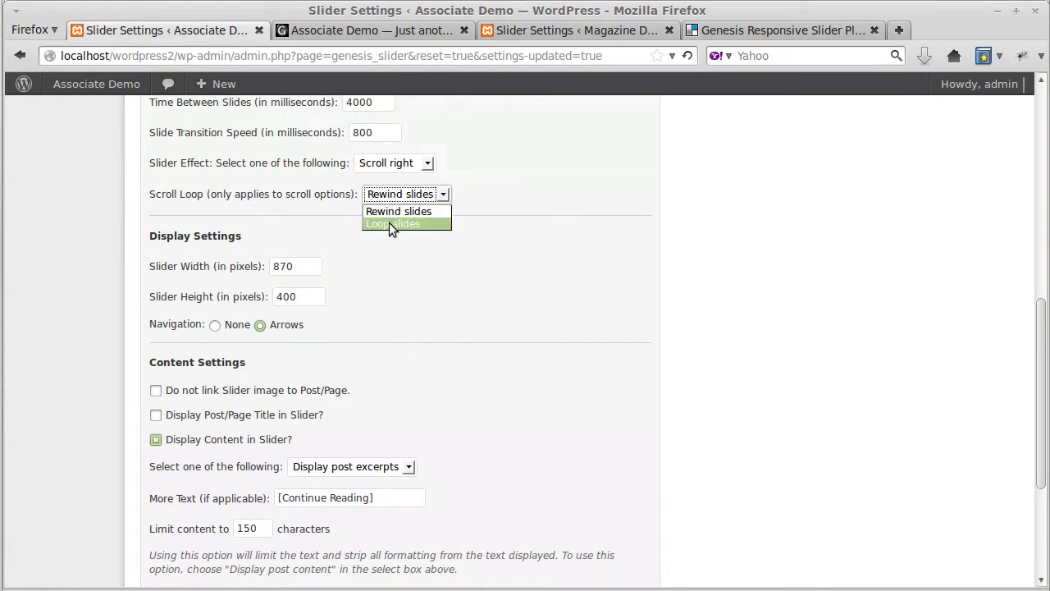
pyautogui.click(389, 223)
pyautogui.click(479, 204)
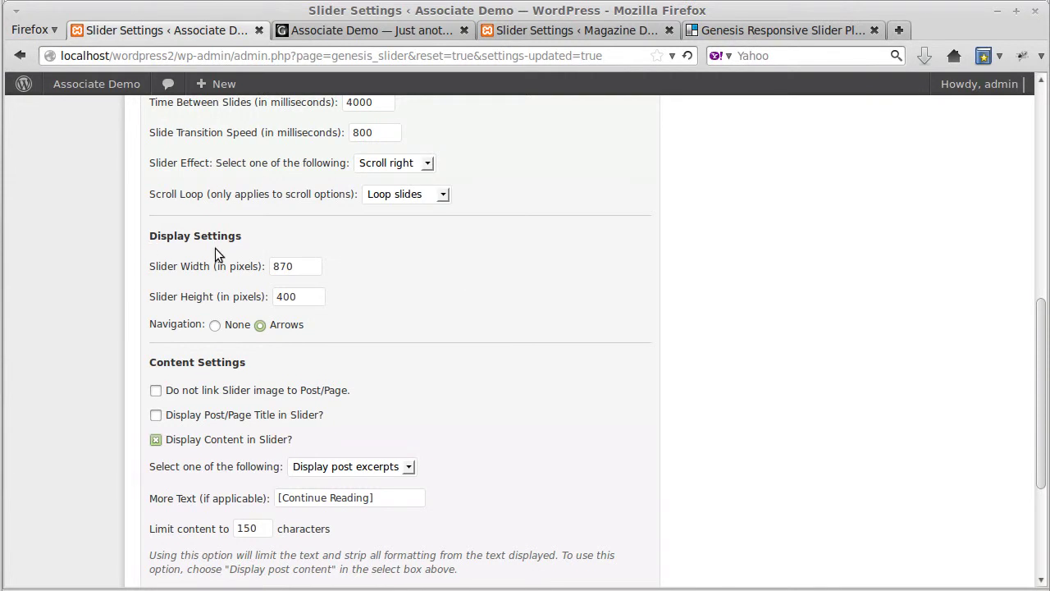
# Review the slider width and height values in the Associate Demo's display settings
pyautogui.moveTo(310, 265); pyautogui.dragTo(264, 266)
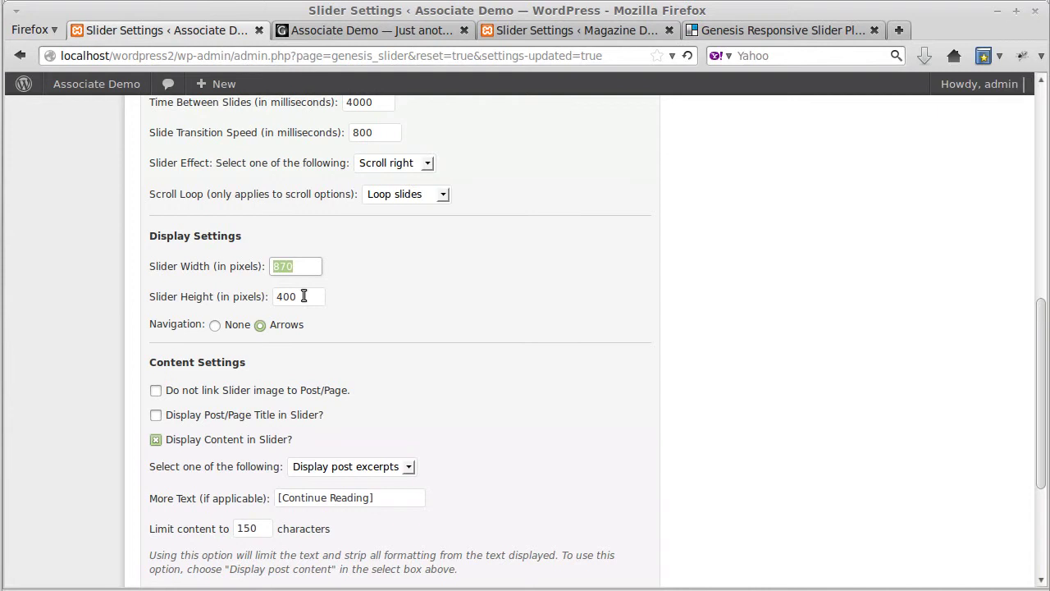
pyautogui.moveTo(304, 296); pyautogui.dragTo(265, 297)
pyautogui.click(410, 312)
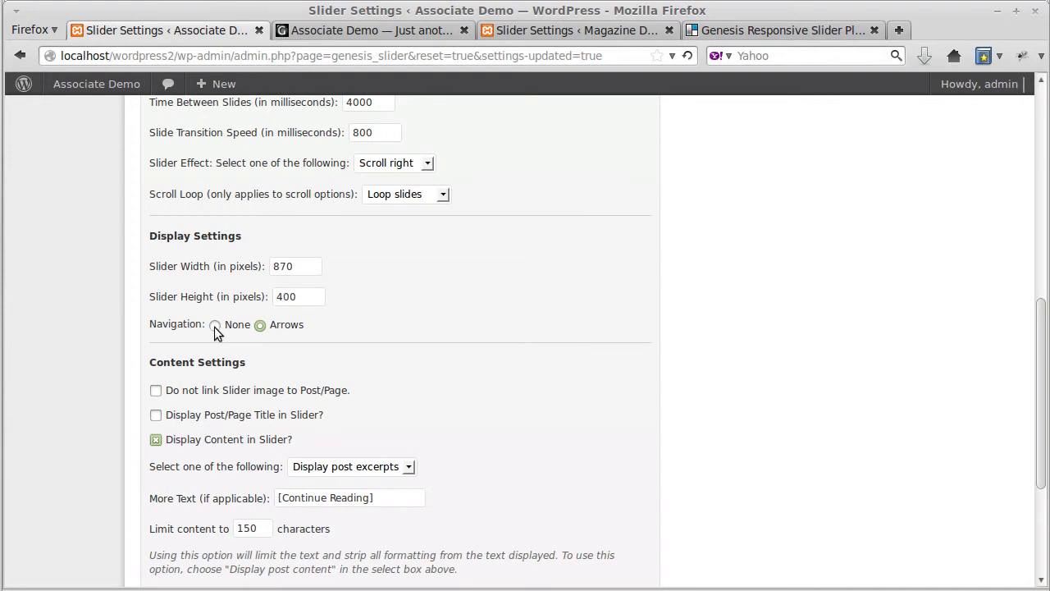
# Check the arrows on the Associate Demo slider, set its navigation to None, and save the slider settings
pyautogui.click(323, 35)
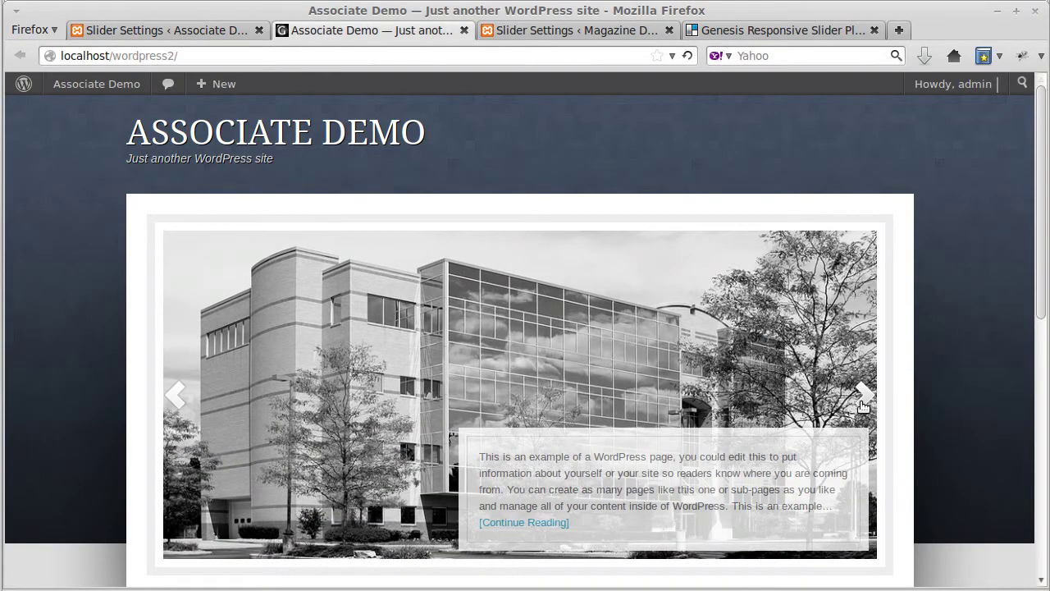
pyautogui.click(209, 31)
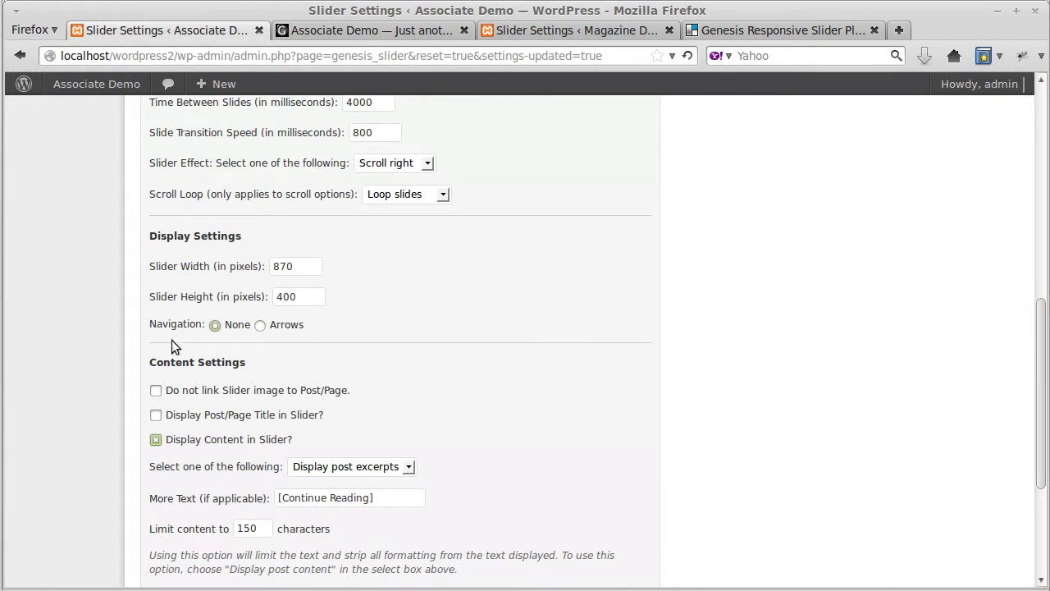
pyautogui.scroll(7, 168, 340)
pyautogui.scroll(-6, 166, 340)
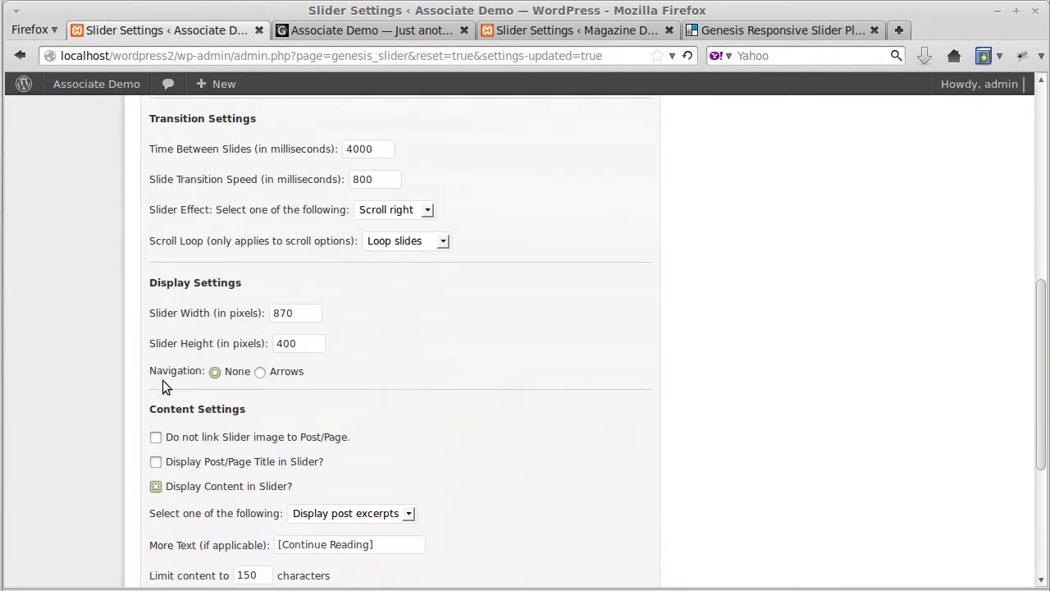
pyautogui.scroll(10, 560, 384)
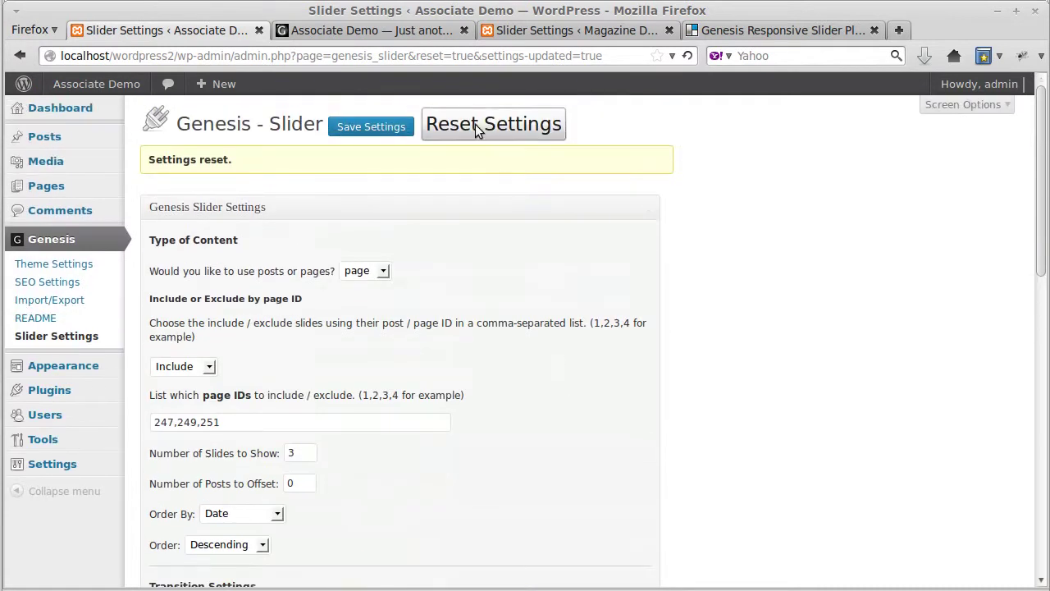
pyautogui.click(374, 128)
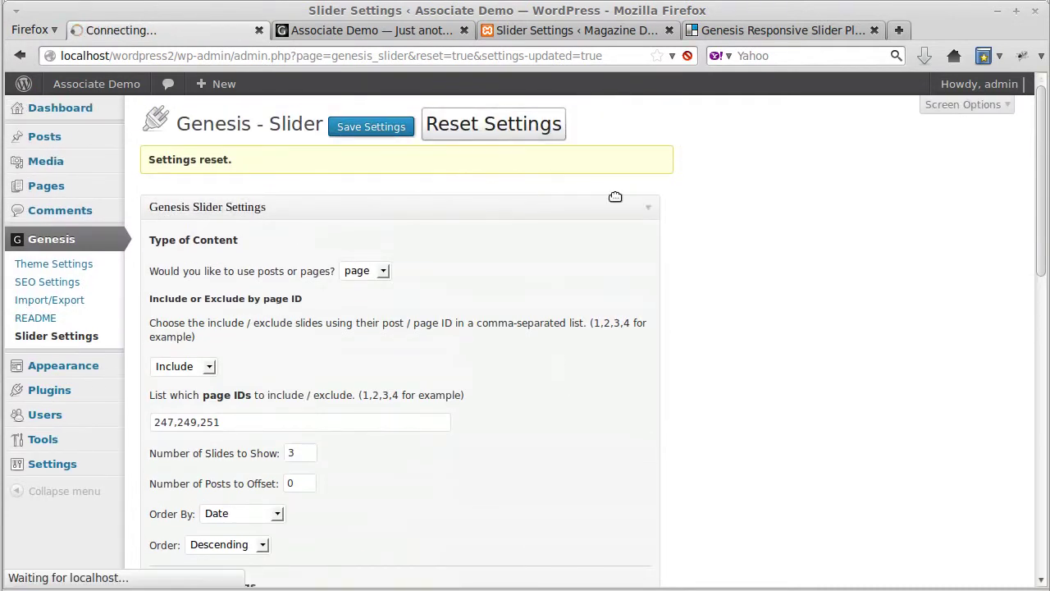
# Reload the Associate Demo home page to preview the slider without navigation arrows
pyautogui.click(403, 30)
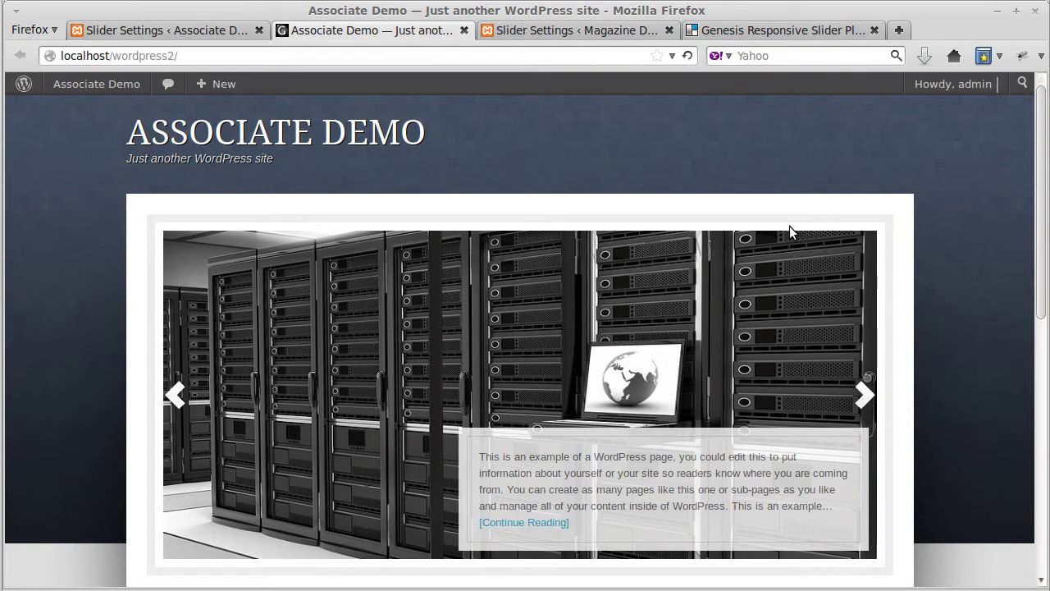
pyautogui.click(689, 57)
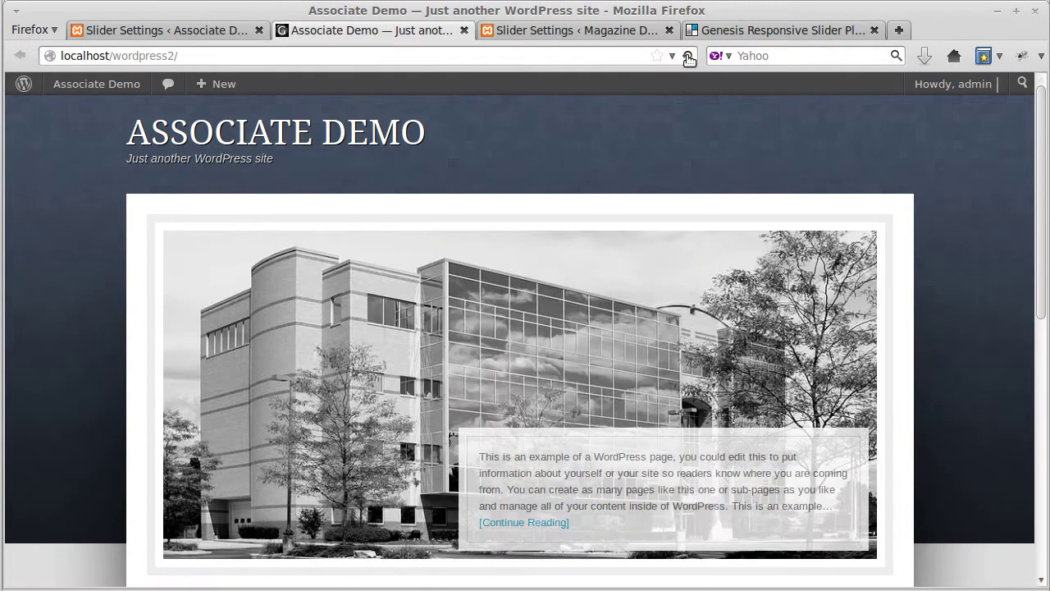
# Set the navigation back to Arrows in the Associate Demo's slider settings
pyautogui.click(179, 33)
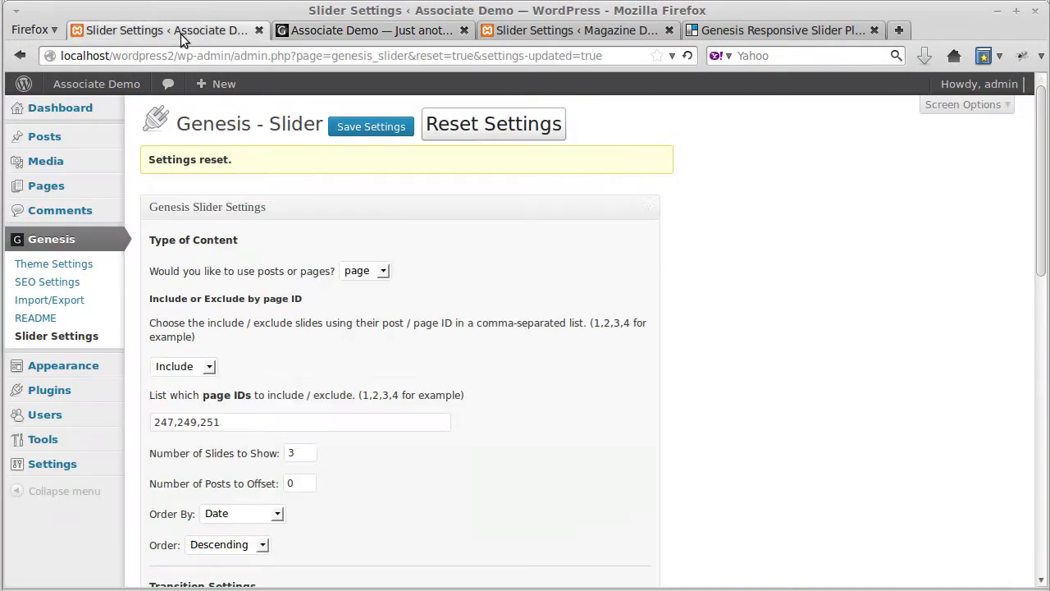
pyautogui.scroll(-10, 619, 393)
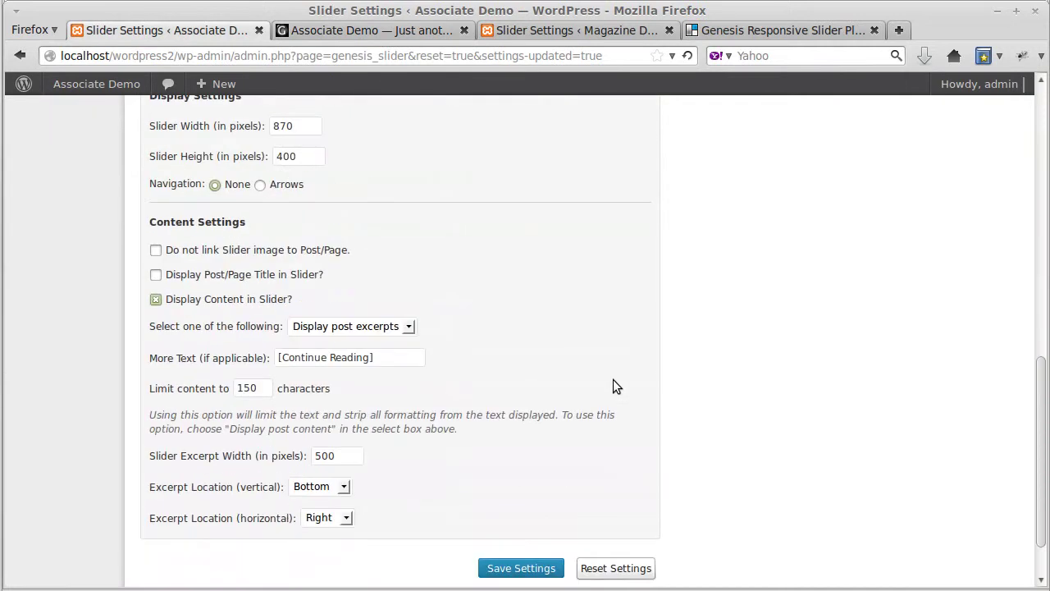
pyautogui.click(260, 185)
pyautogui.scroll(5, 452, 284)
pyautogui.scroll(-1, 451, 265)
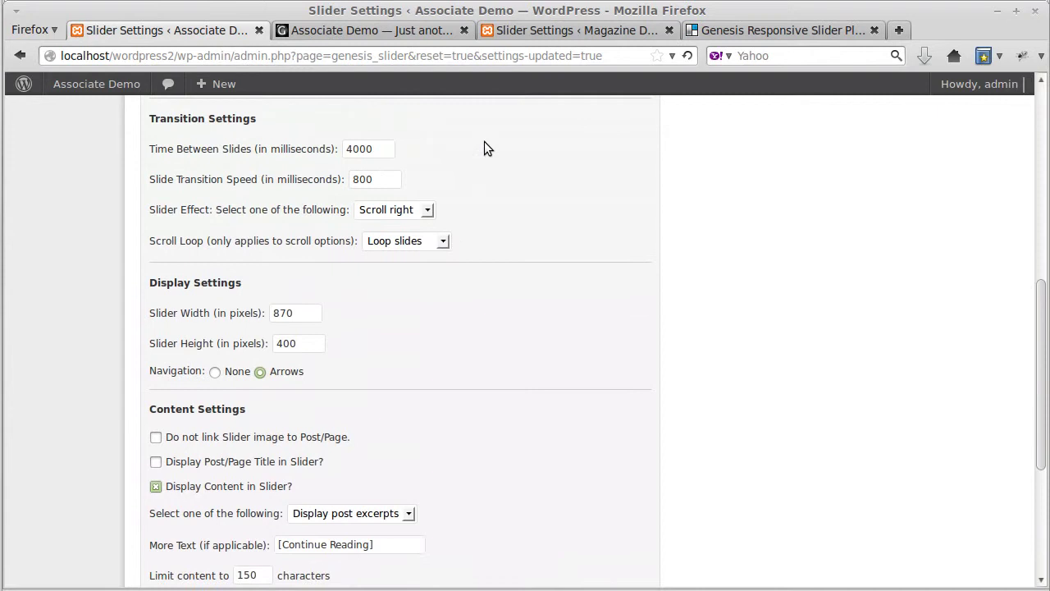
# Review the transition and display options in the Magazine Demo's responsive slider settings
pyautogui.click(518, 28)
pyautogui.scroll(-7, 584, 336)
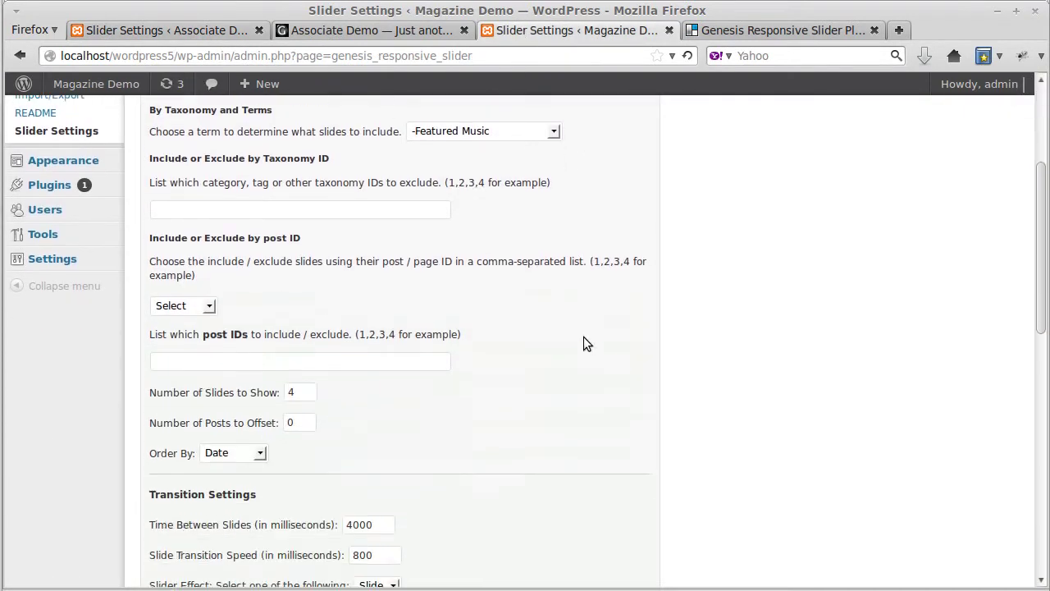
pyautogui.scroll(-5, 584, 337)
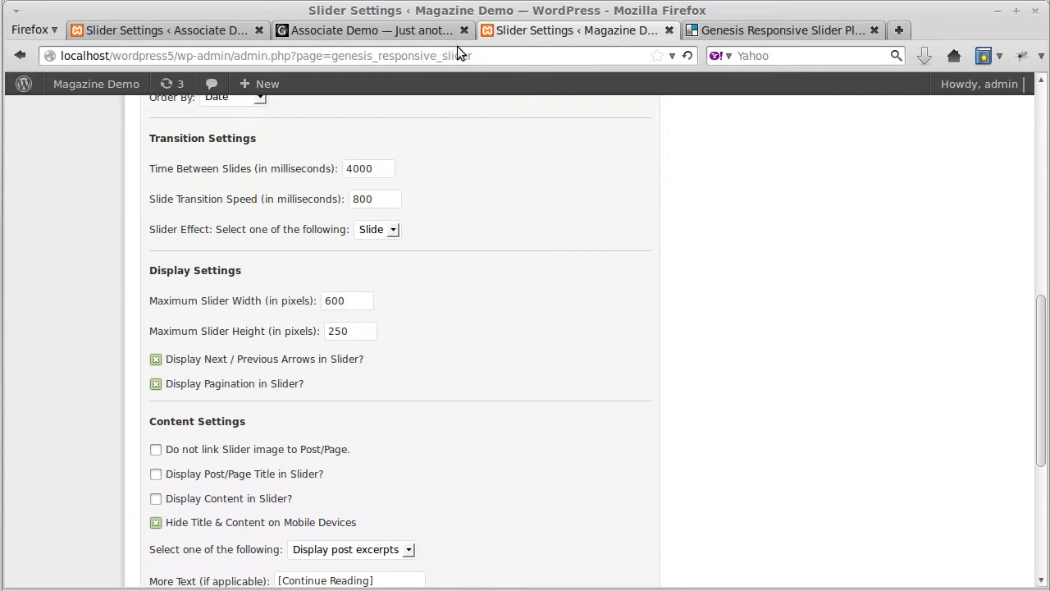
# Open the Magazine Demo site in a new tab and step through its slides using the pagination dots
pyautogui.moveTo(71, 90)
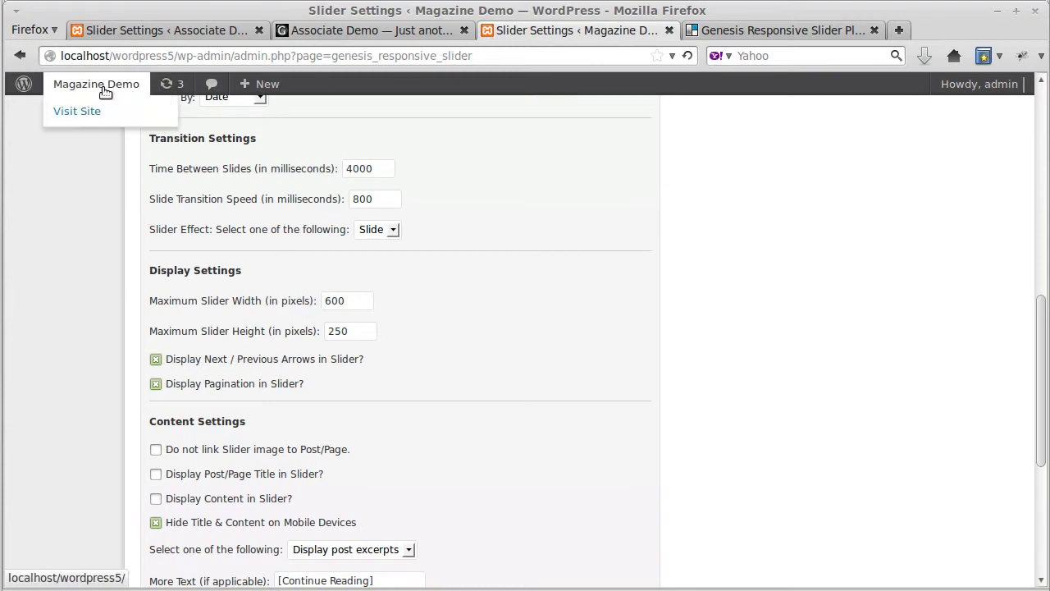
pyautogui.middleClick(72, 119)
pyautogui.click(689, 32)
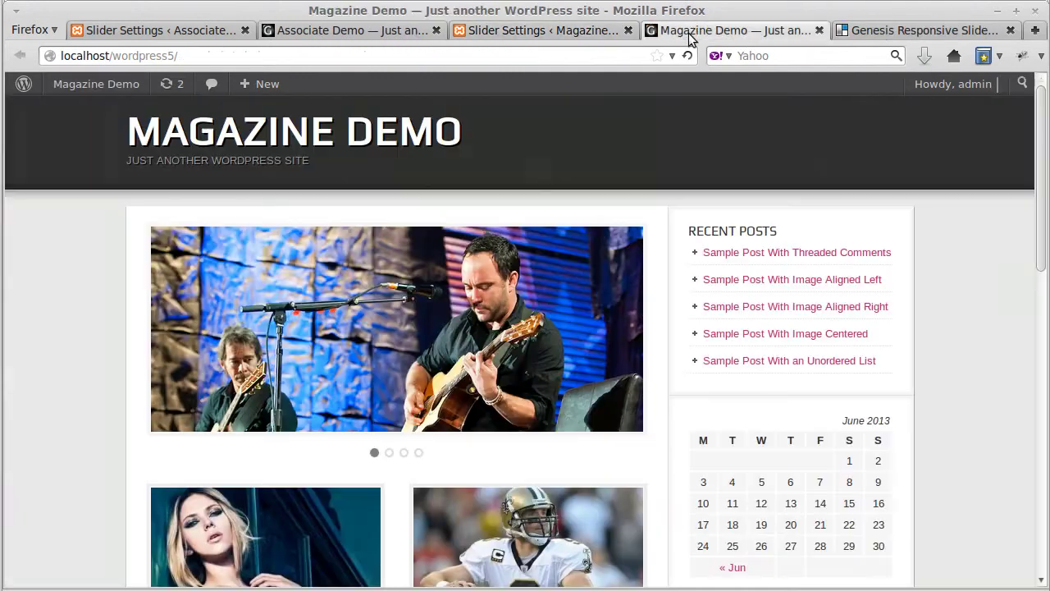
pyautogui.click(390, 454)
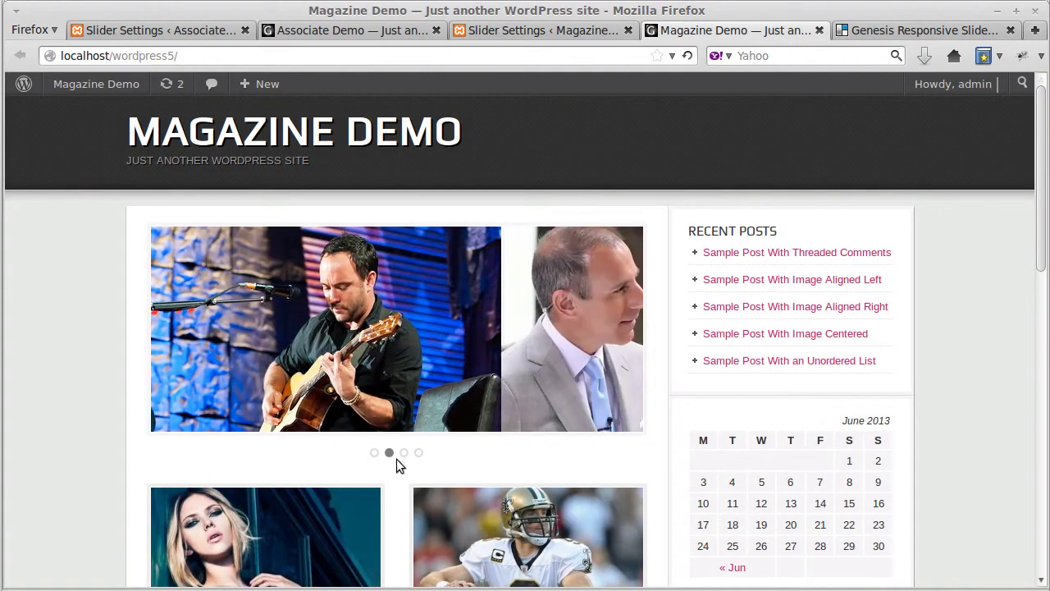
pyautogui.click(403, 453)
pyautogui.click(418, 453)
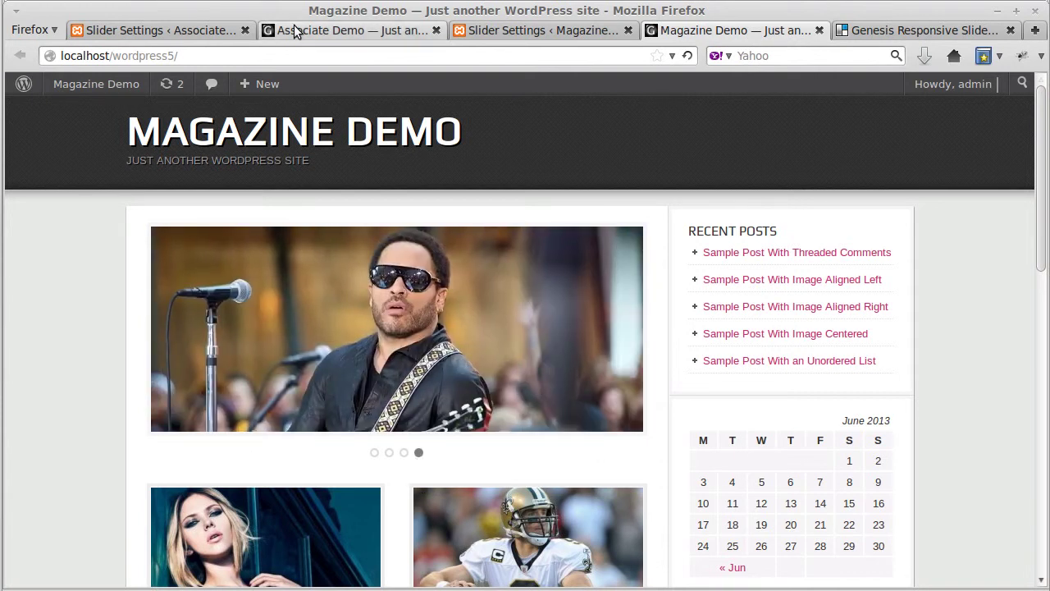
# Compare the Associate Demo's content settings with the excerpt box shown on its home page slider
pyautogui.click(534, 33)
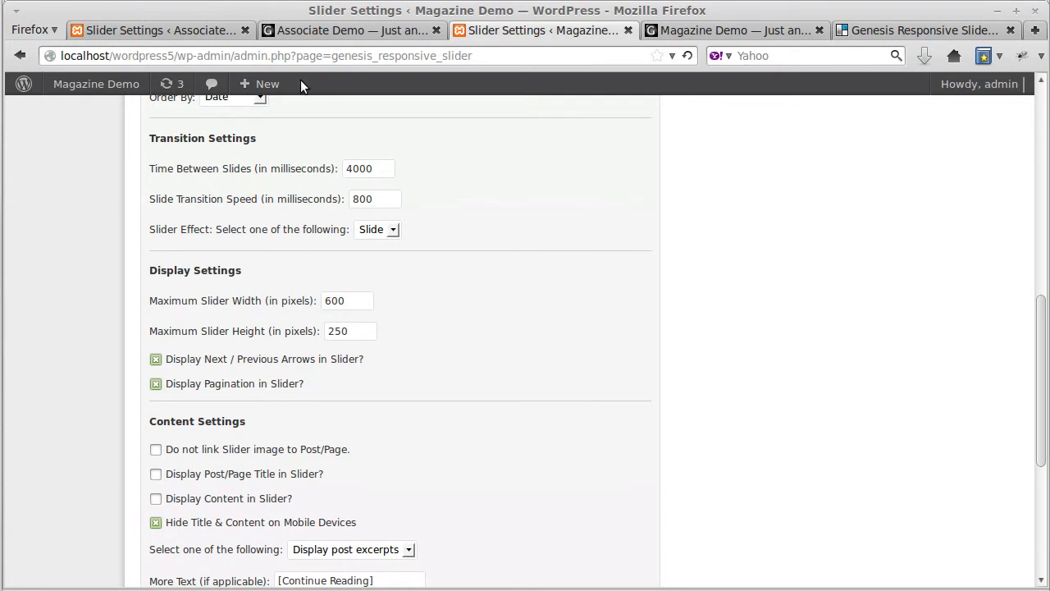
pyautogui.click(230, 33)
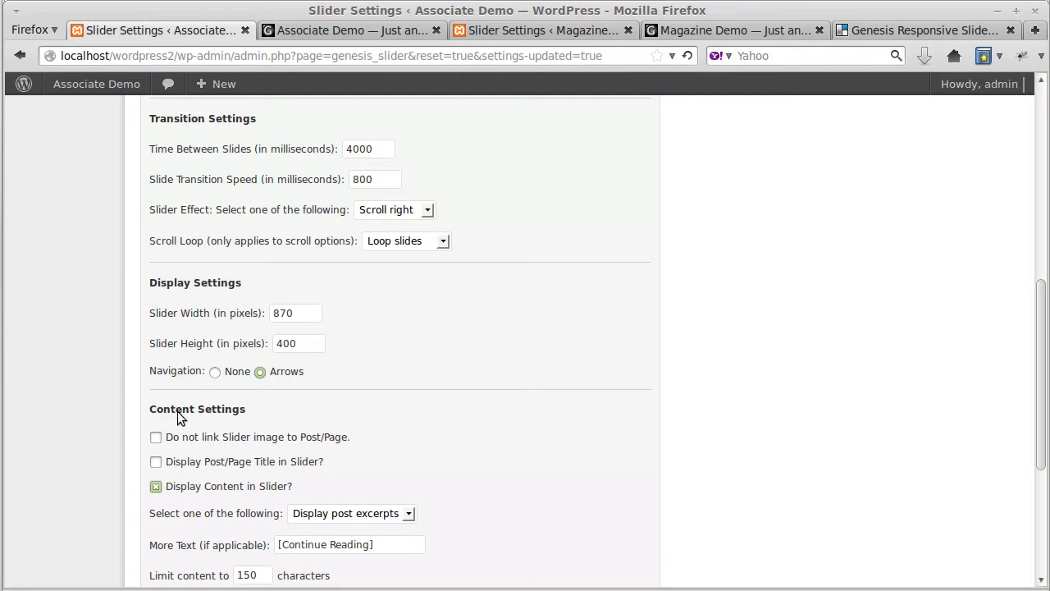
pyautogui.click(293, 32)
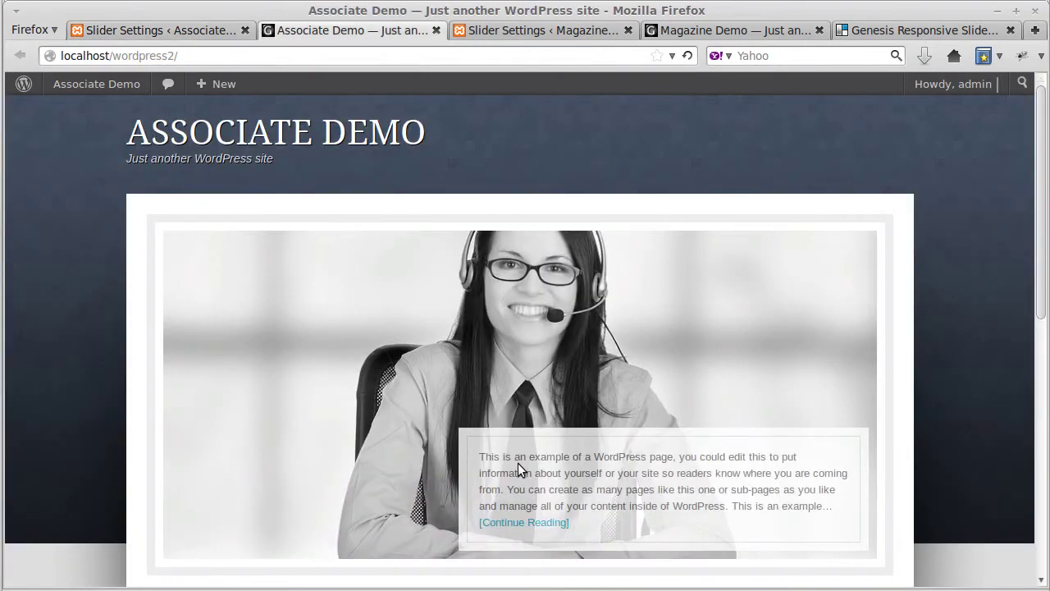
pyautogui.click(216, 38)
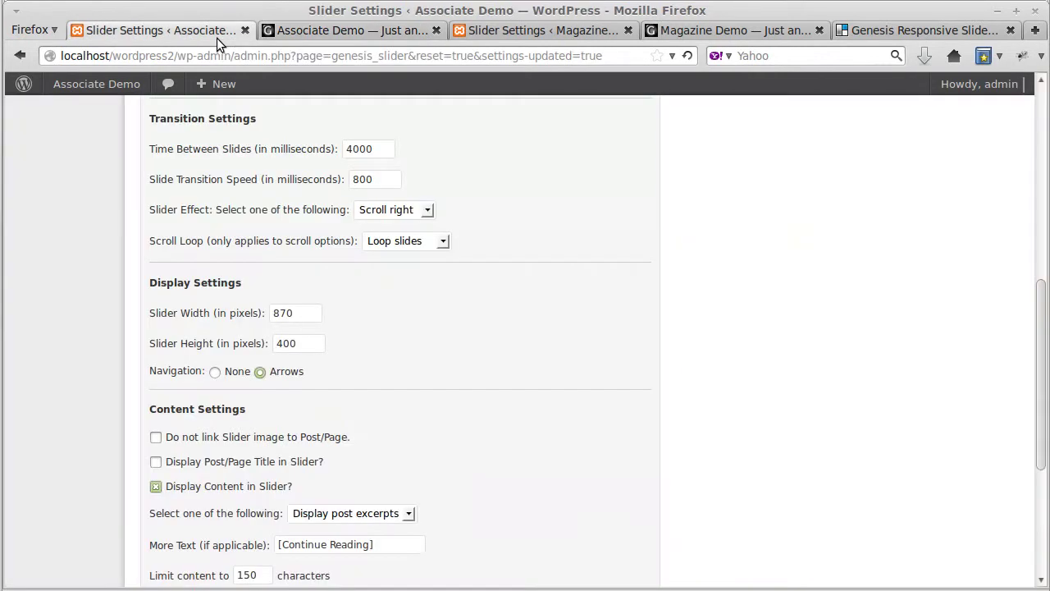
pyautogui.scroll(-5, 246, 459)
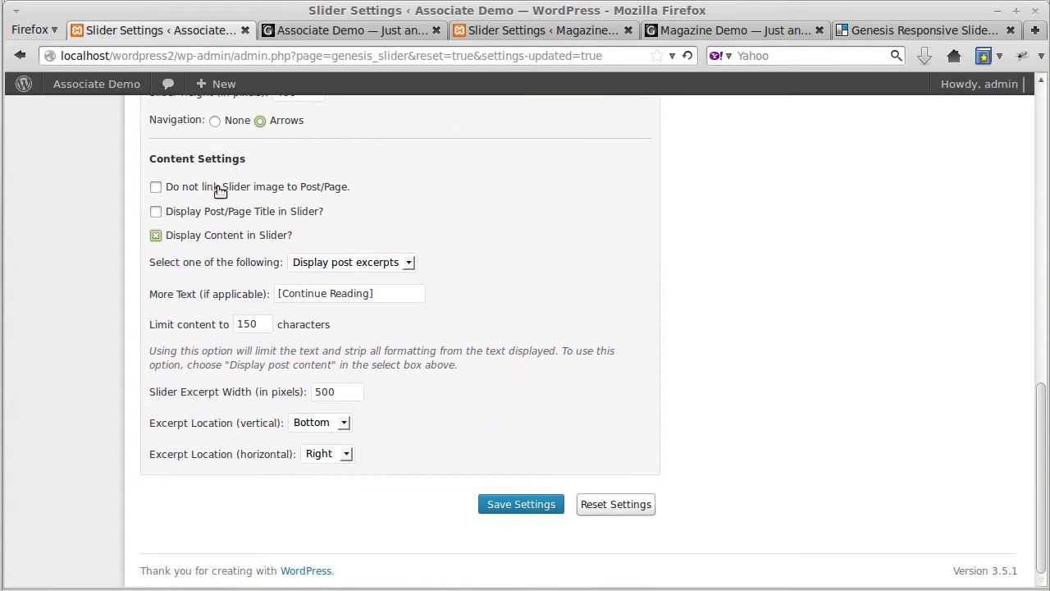
# Follow the building slide's image link to the Company Profile page and return to the Associate Demo home page
pyautogui.click(338, 33)
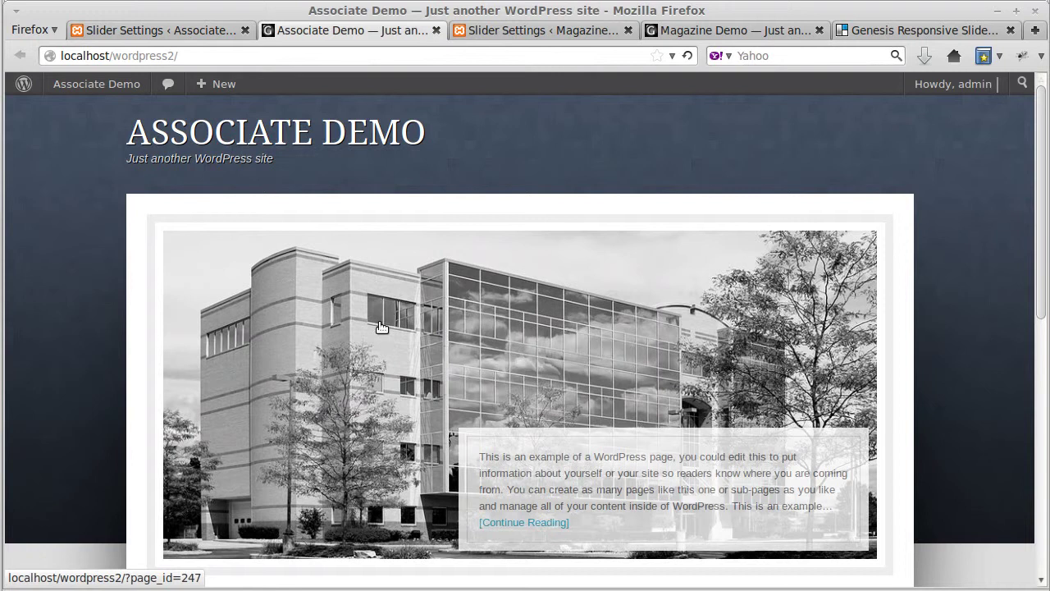
pyautogui.click(650, 313)
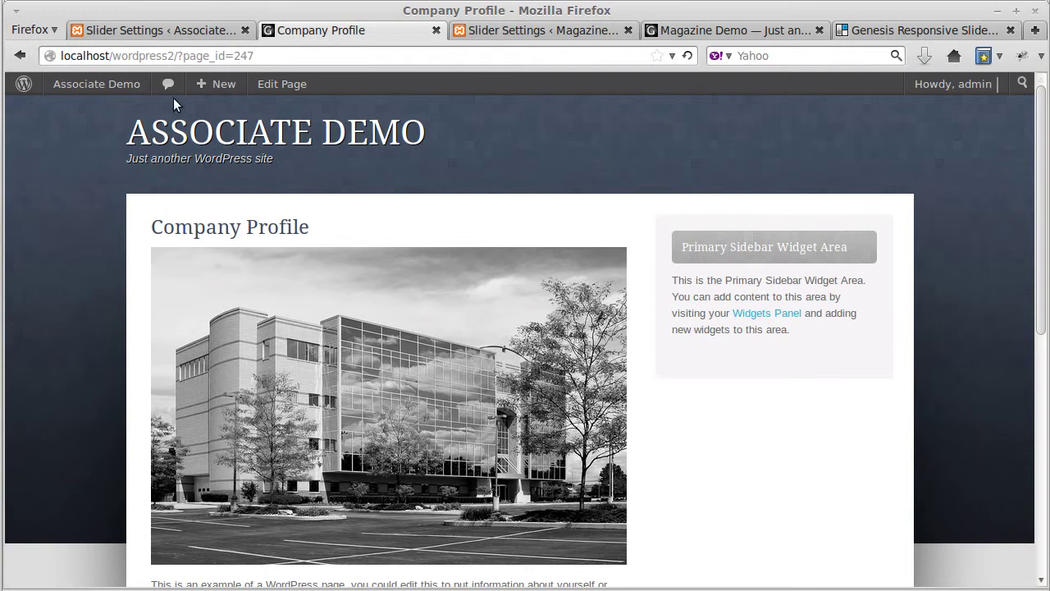
pyautogui.click(19, 56)
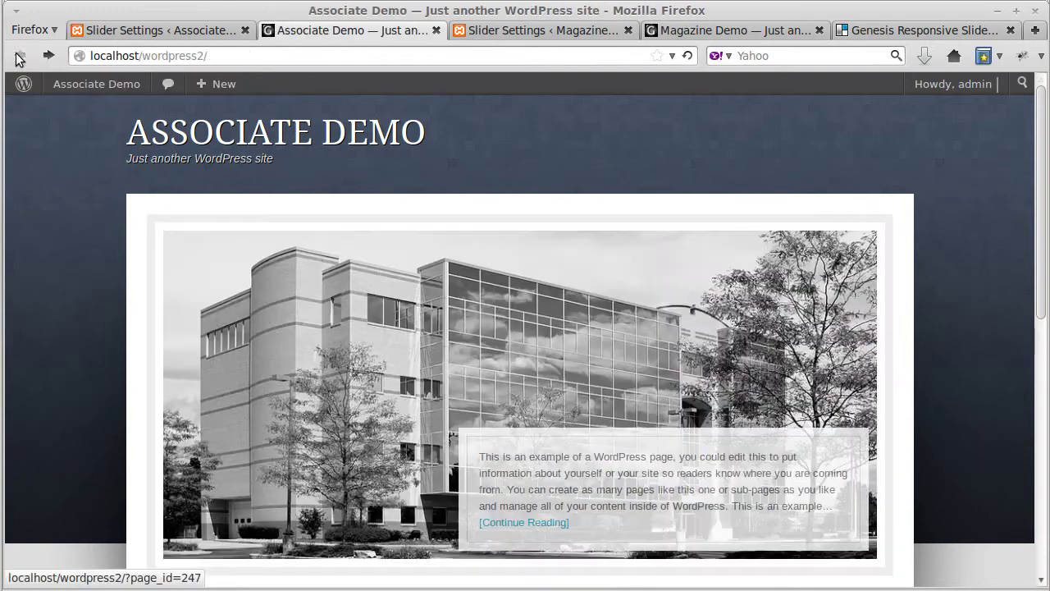
# Enable "Do not link Slider image to Post/Page" in the Associate Demo's content settings and save the slider settings
pyautogui.click(202, 30)
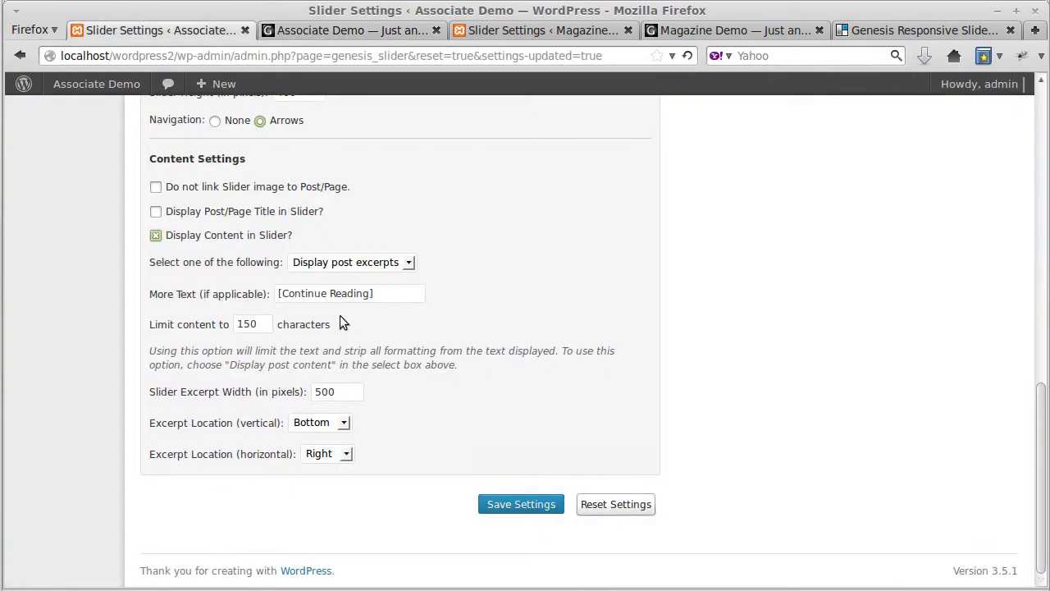
pyautogui.click(155, 187)
pyautogui.click(520, 509)
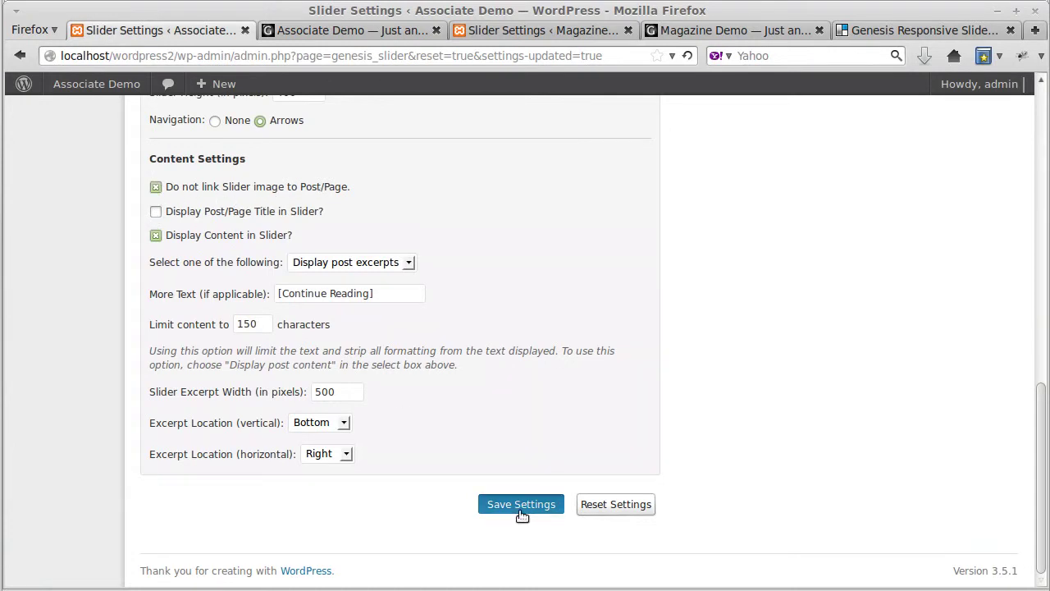
# Reload the Associate Demo home page to check whether the slider images still link to their pages
pyautogui.click(387, 31)
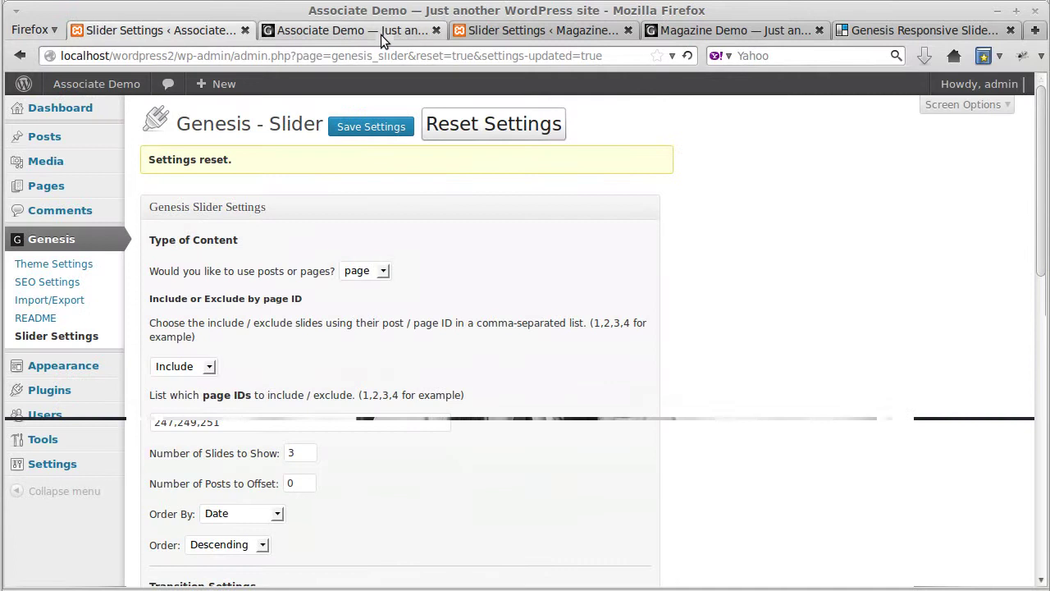
pyautogui.click(687, 55)
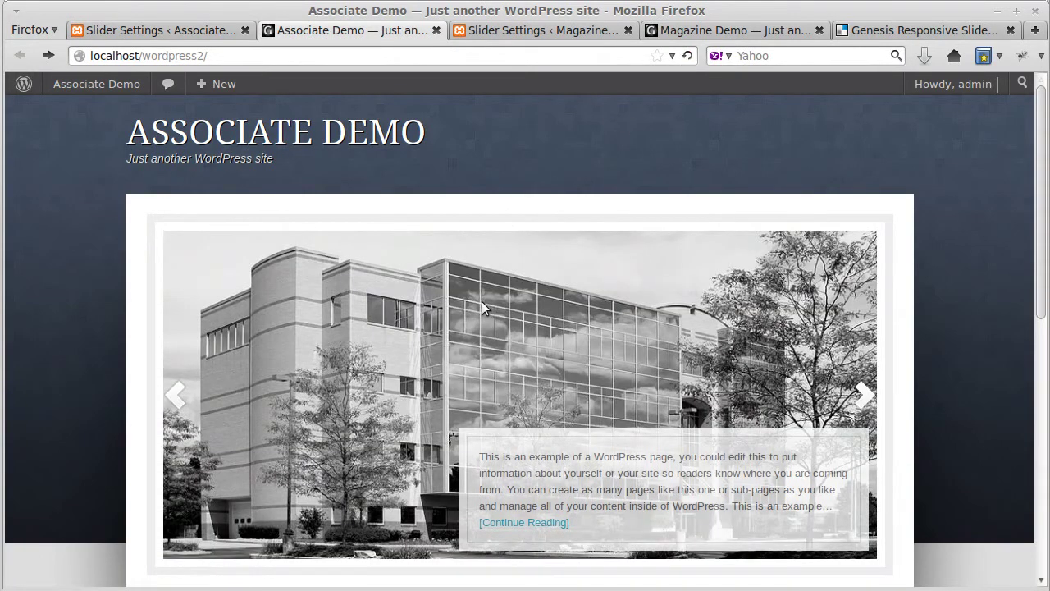
# Enable "Display Post/Page Title in Slider?" for the Associate Demo, save the slider settings, and reload the home page to preview it
pyautogui.click(152, 33)
pyautogui.scroll(-4, 346, 382)
pyautogui.scroll(-10, 347, 382)
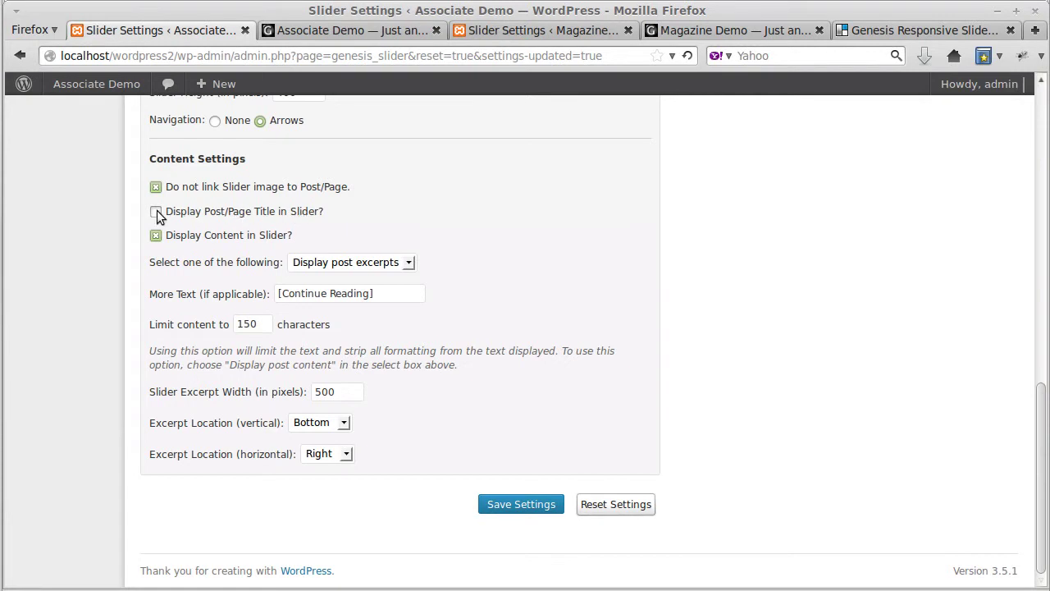
pyautogui.click(156, 211)
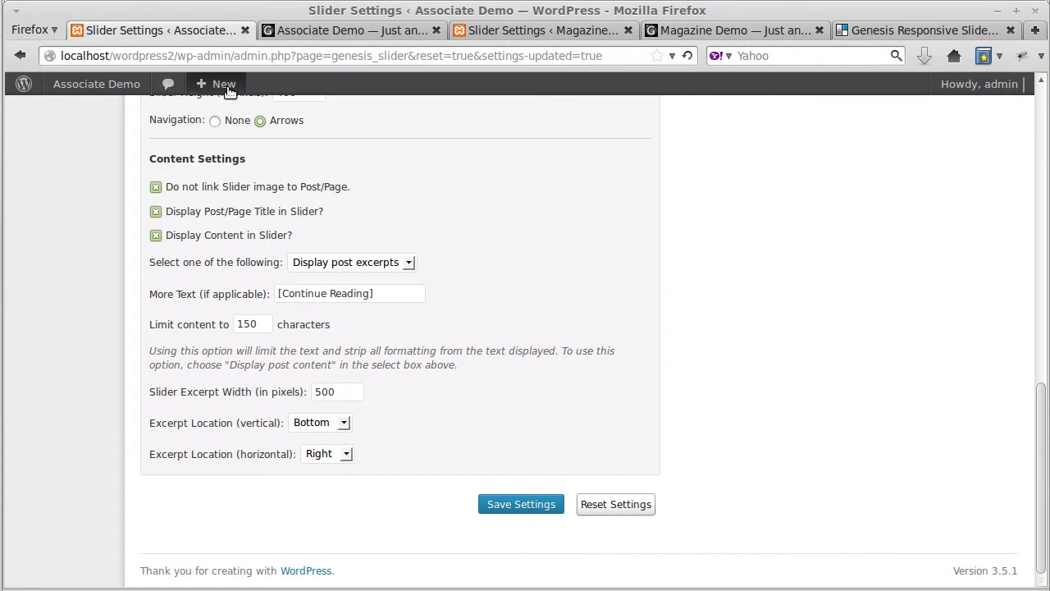
pyautogui.click(521, 504)
pyautogui.click(398, 35)
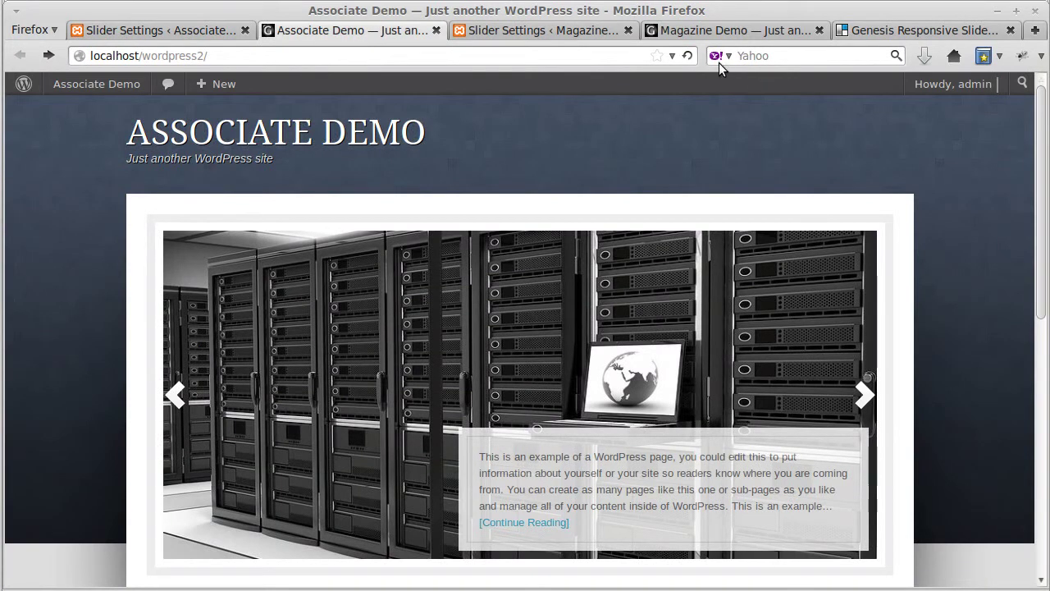
pyautogui.press('F5')
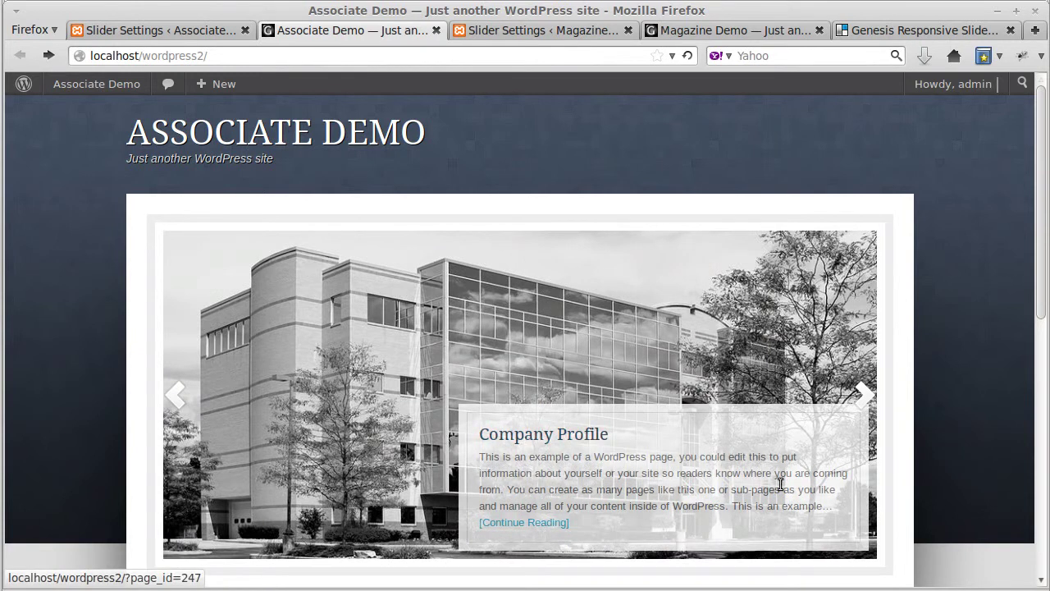
# Examine the post content and post excerpts options in the Associate Demo's content settings
pyautogui.click(204, 30)
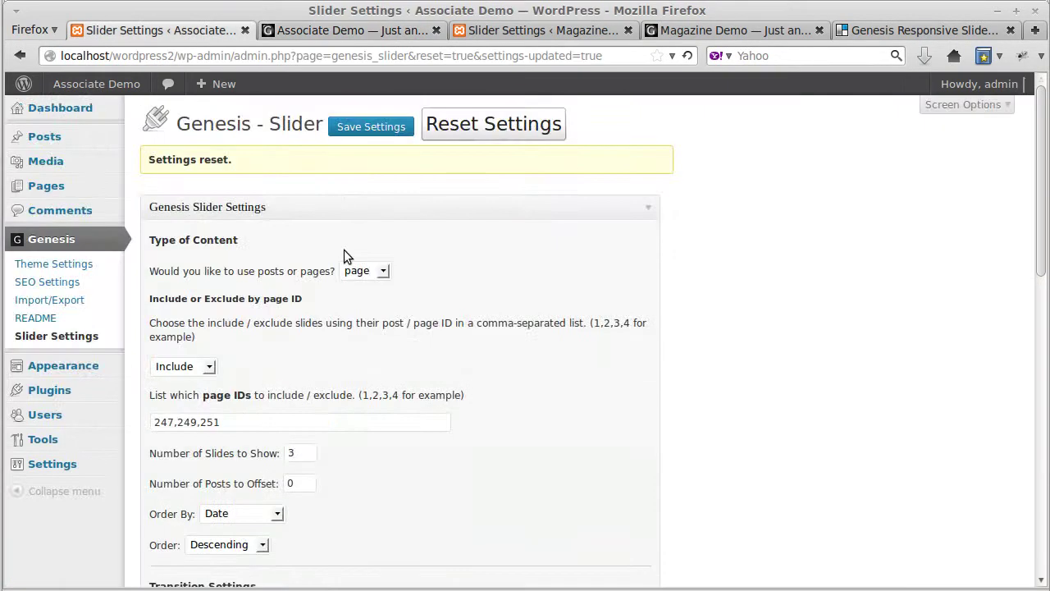
pyautogui.scroll(-15, 368, 435)
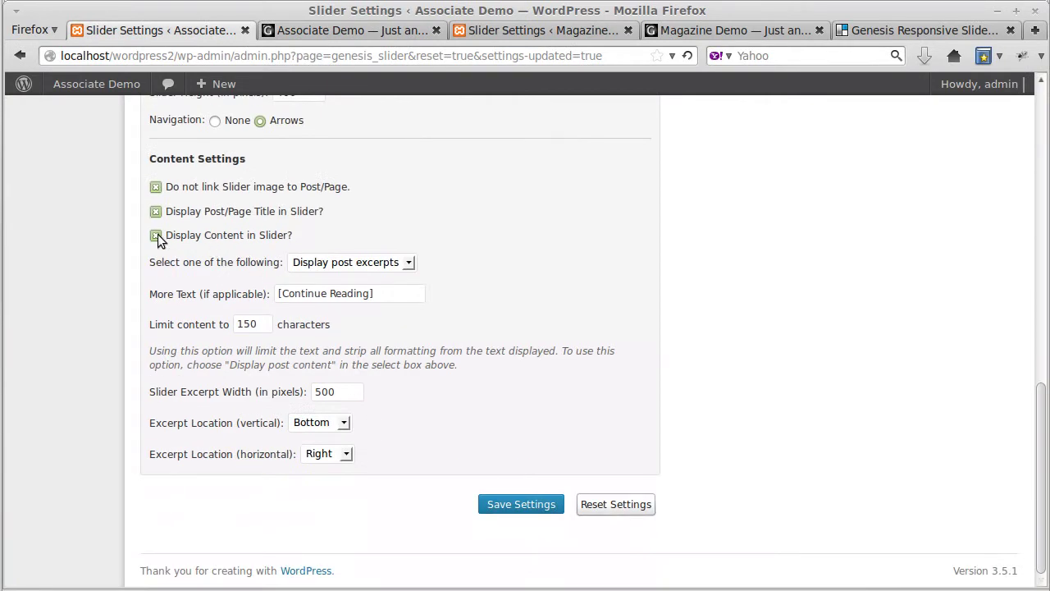
pyautogui.click(296, 264)
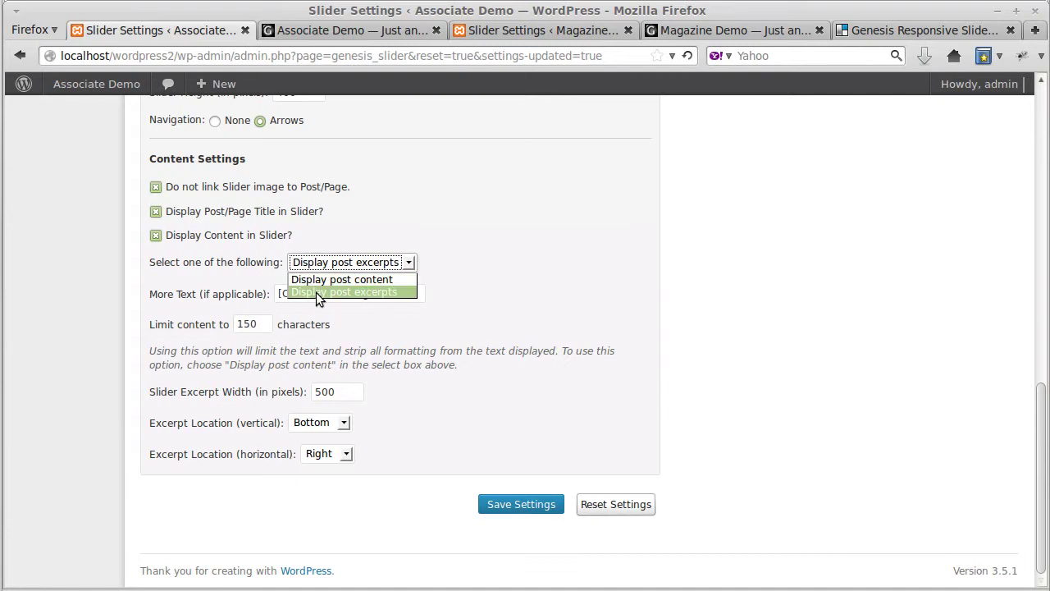
pyautogui.click(532, 295)
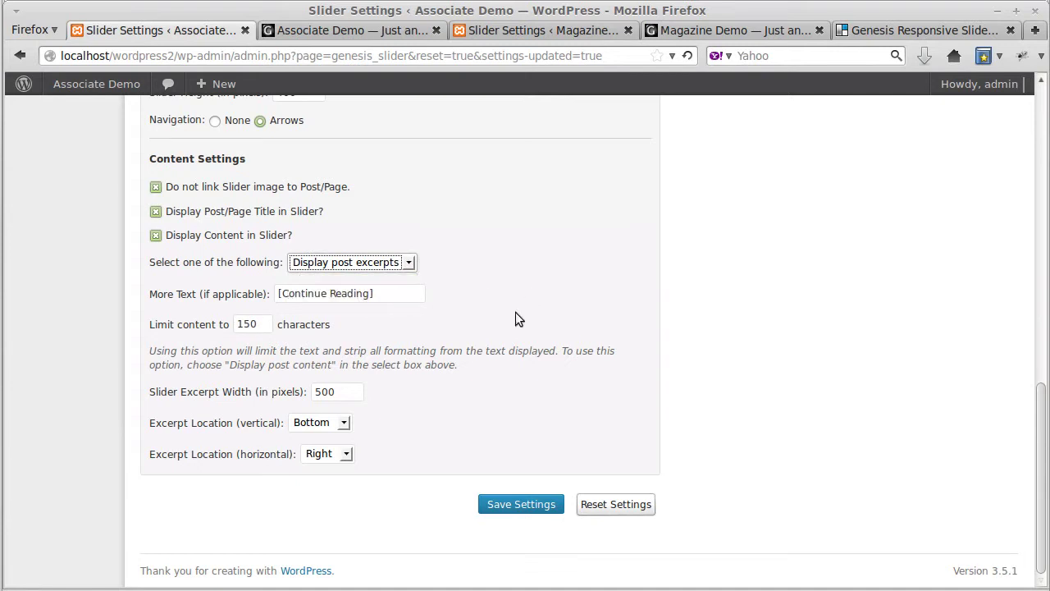
# Set the slider's content limit to 1950 characters, save the settings, and reload the Associate Demo home page
pyautogui.click(244, 324)
pyautogui.moveTo(238, 324); pyautogui.dragTo(244, 325)
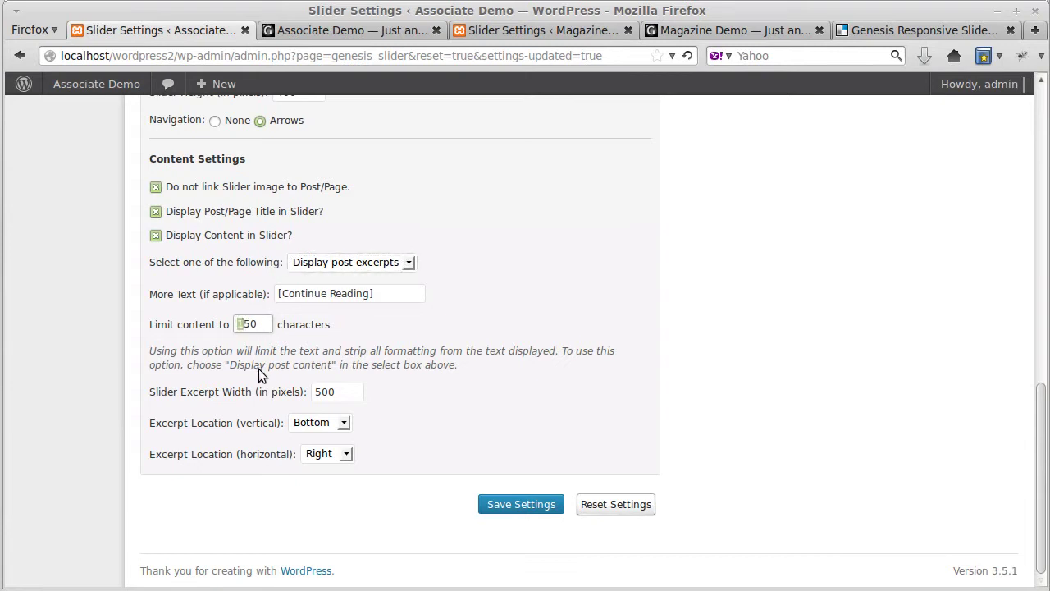
pyautogui.write('19')
pyautogui.click(420, 320)
pyautogui.click(522, 504)
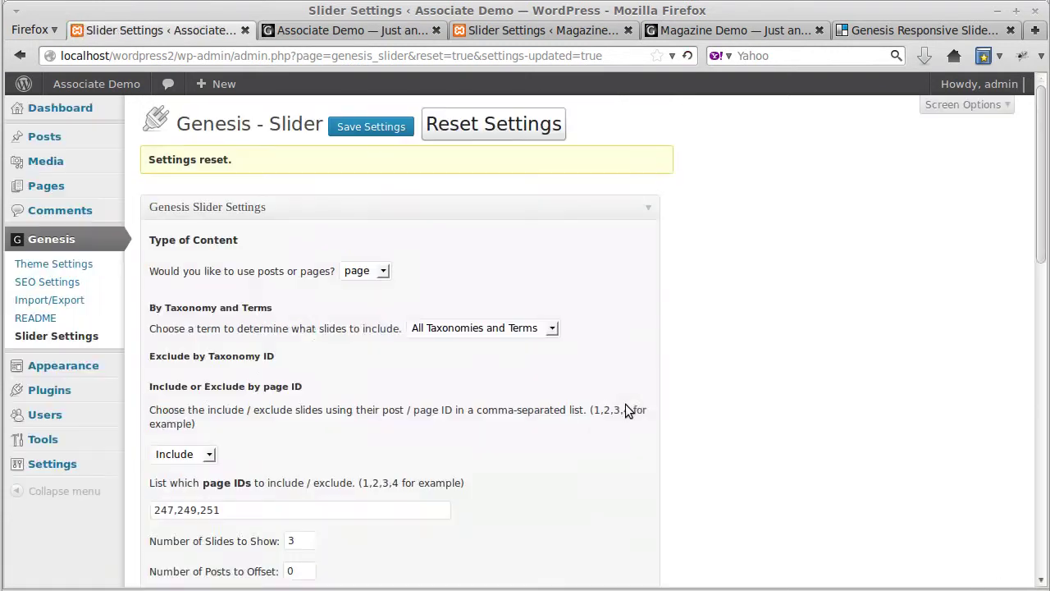
pyautogui.click(375, 31)
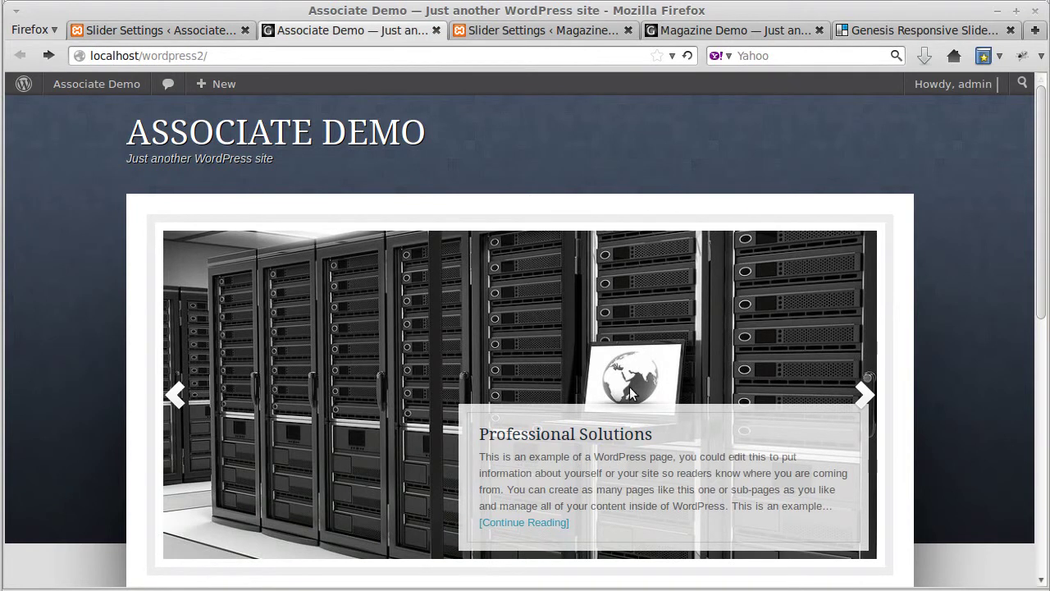
pyautogui.click(689, 56)
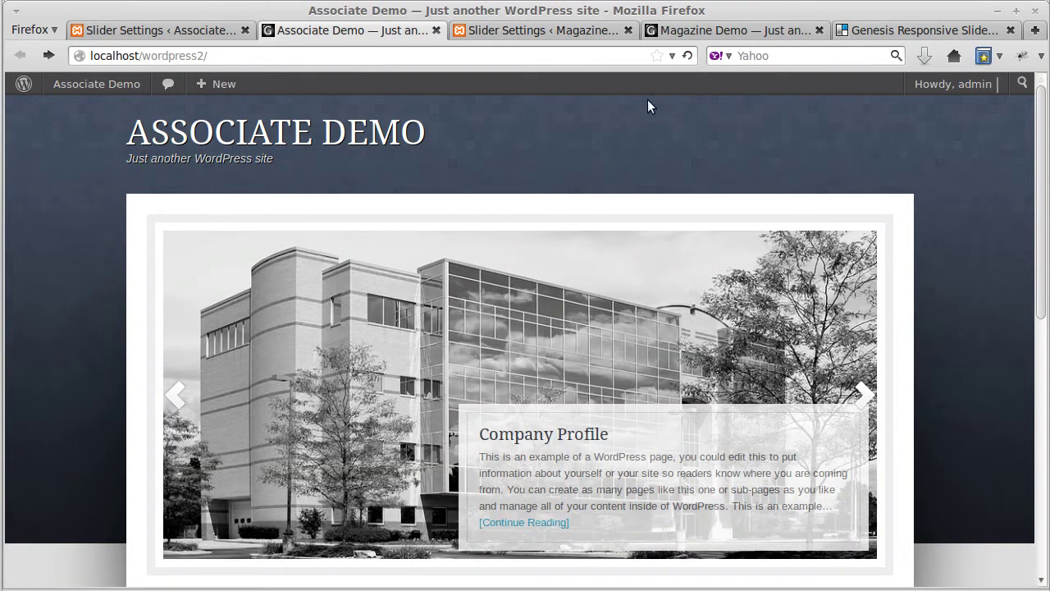
# Save the Associate Demo's slider settings again and reload its home page to recheck the excerpt length
pyautogui.click(131, 33)
pyautogui.click(347, 127)
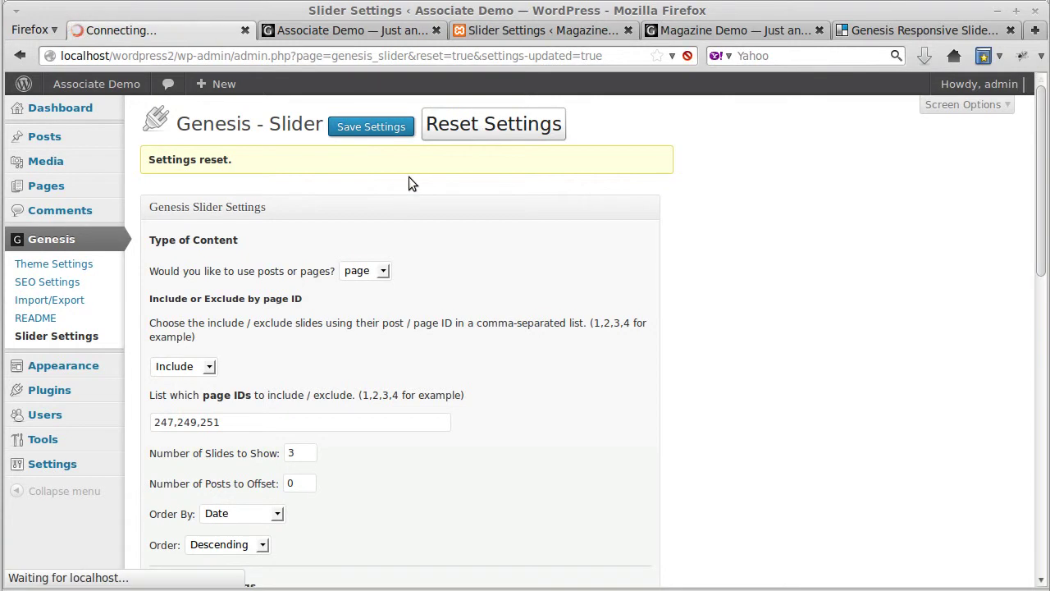
pyautogui.click(356, 31)
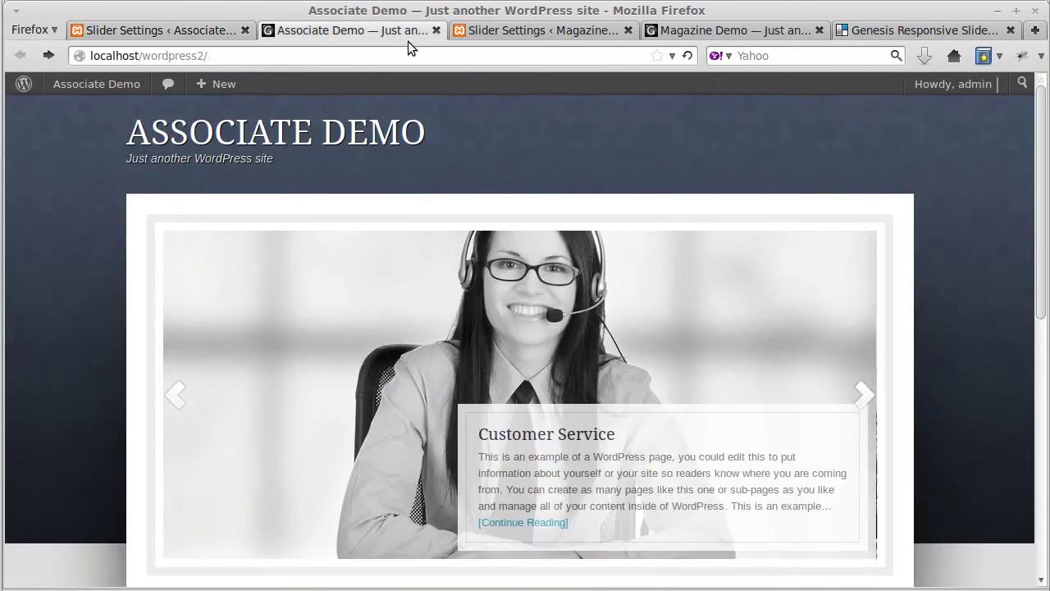
pyautogui.click(689, 58)
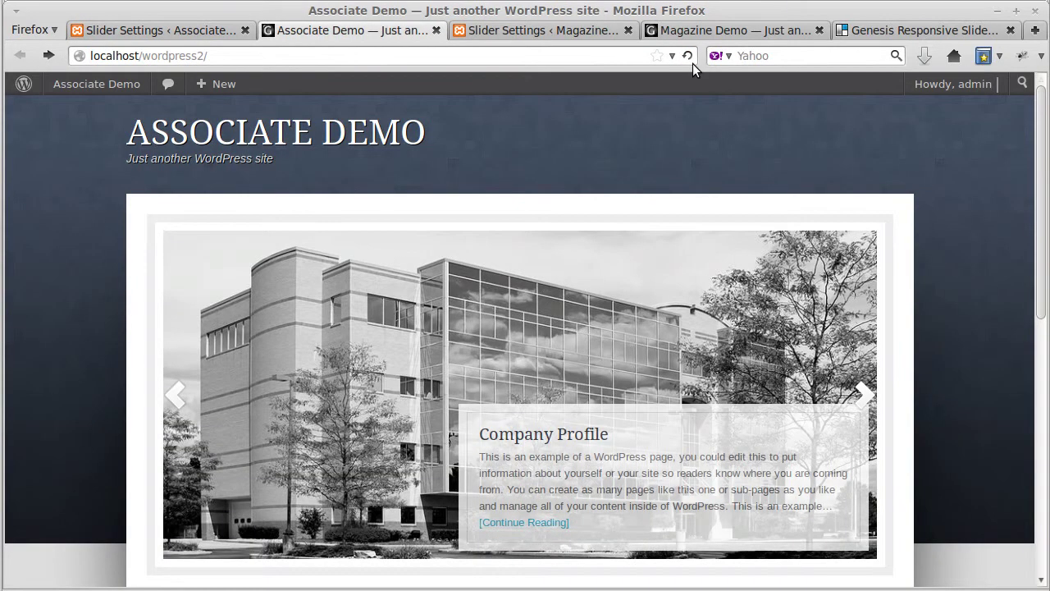
# Switch the slider text to "Display post content", save the settings, and reload the Associate Demo home page to preview the longer text
pyautogui.click(200, 27)
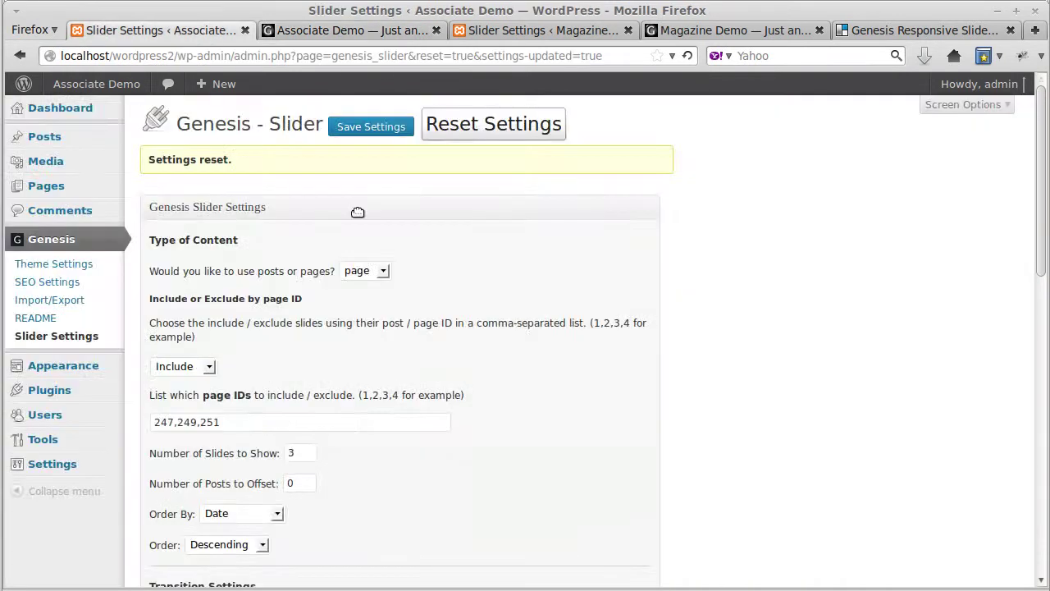
pyautogui.scroll(-5, 521, 487)
pyautogui.scroll(-5, 523, 491)
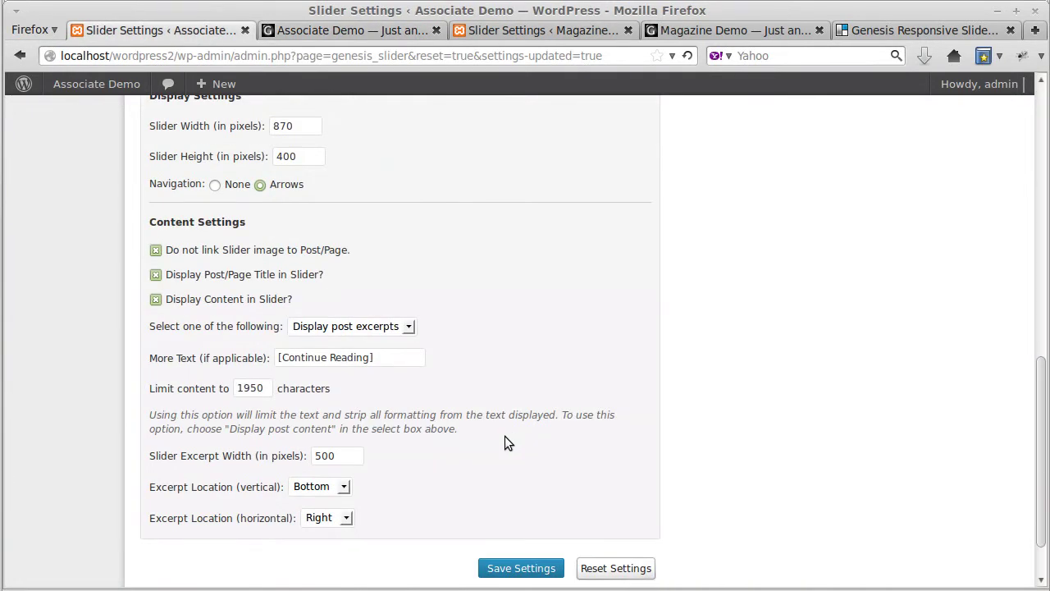
pyautogui.click(357, 333)
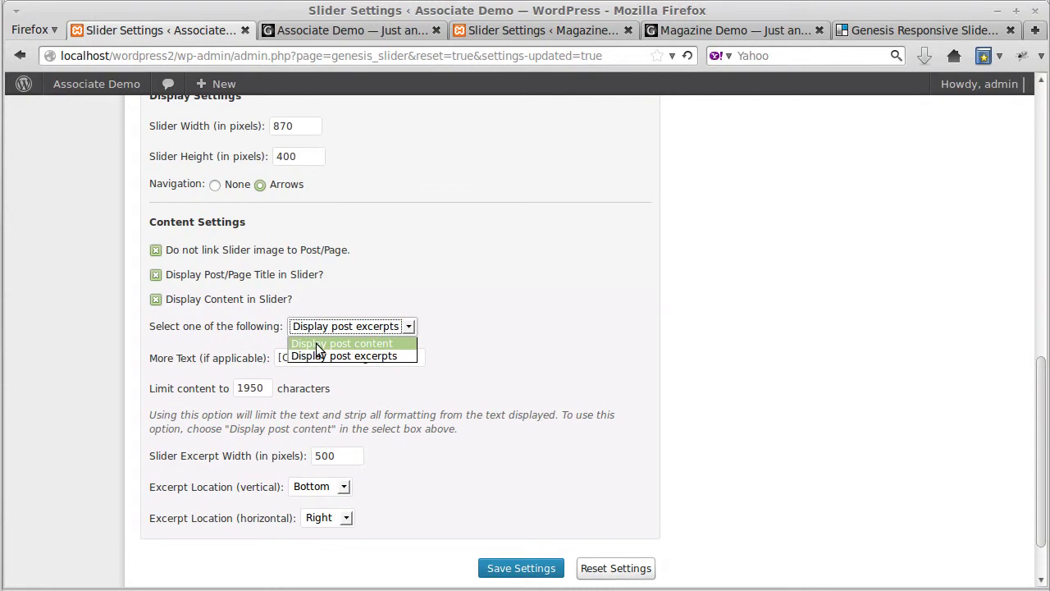
pyautogui.click(318, 344)
pyautogui.click(503, 567)
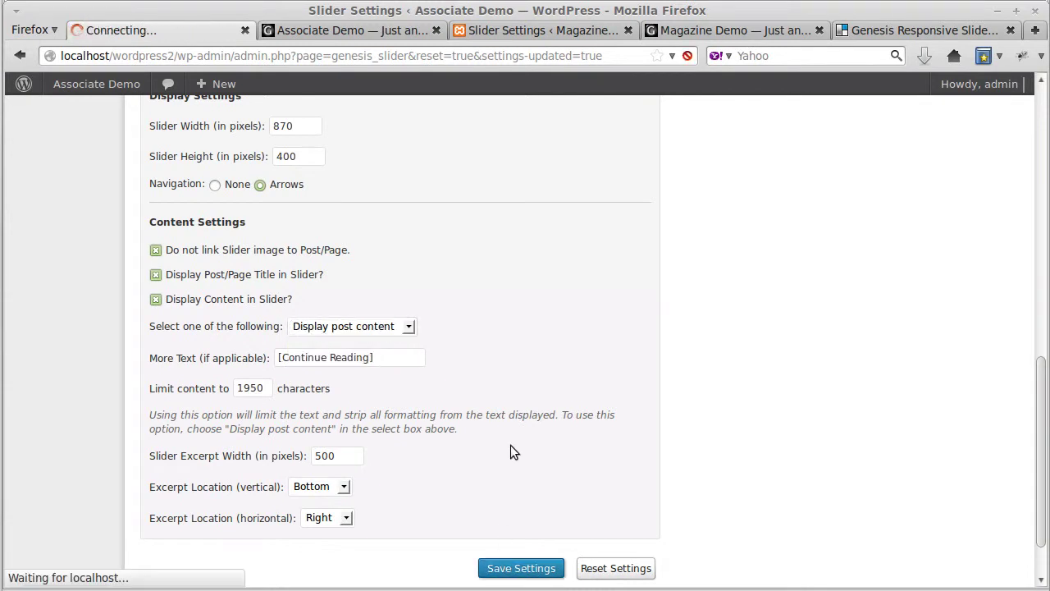
pyautogui.click(300, 35)
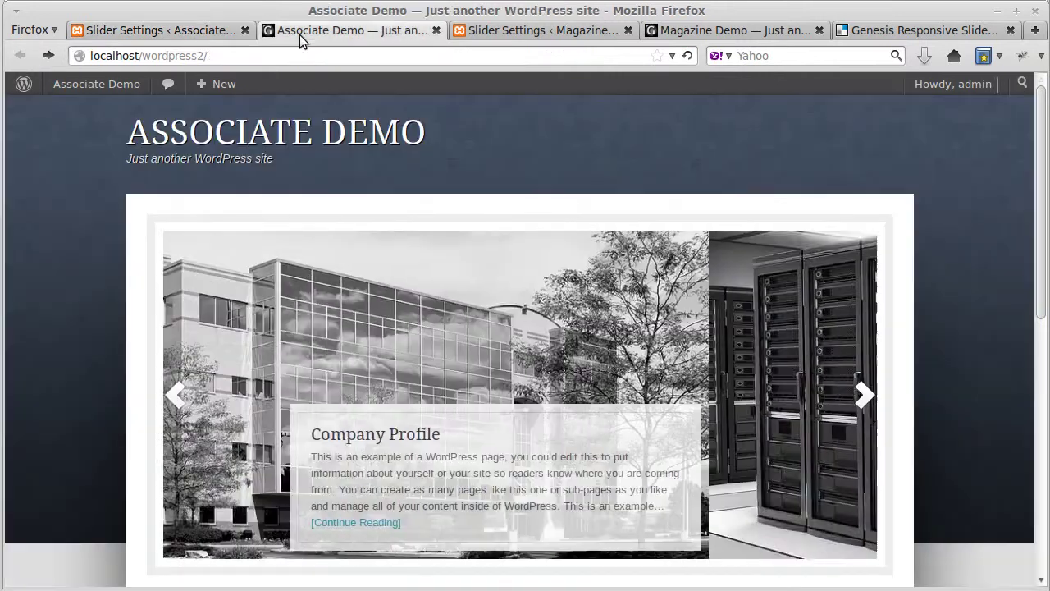
pyautogui.click(690, 55)
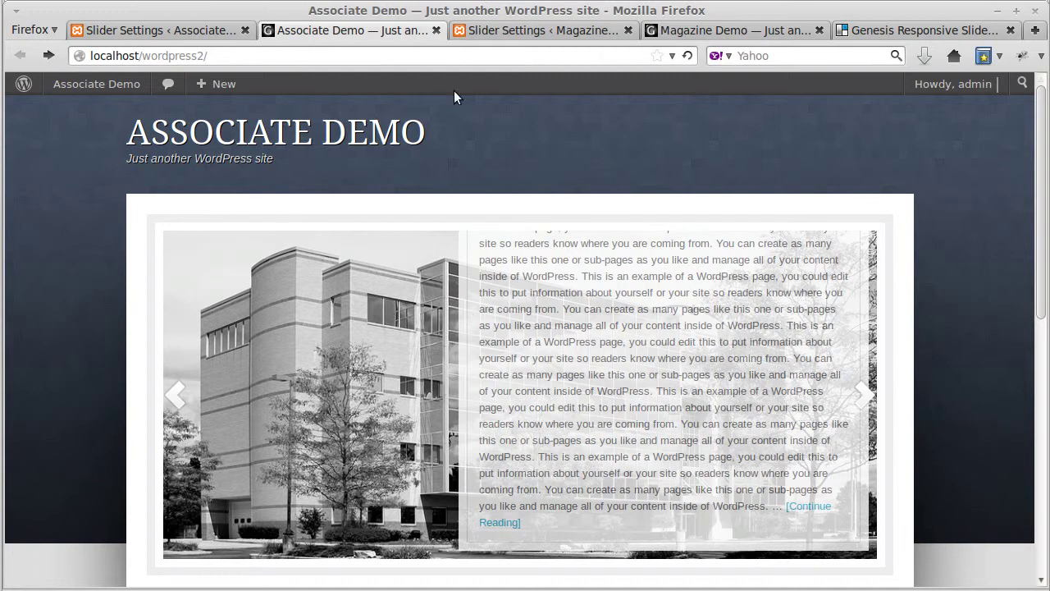
# Set the content limit to 150 characters in the Associate Demo's content settings
pyautogui.click(234, 34)
pyautogui.scroll(-6, 353, 394)
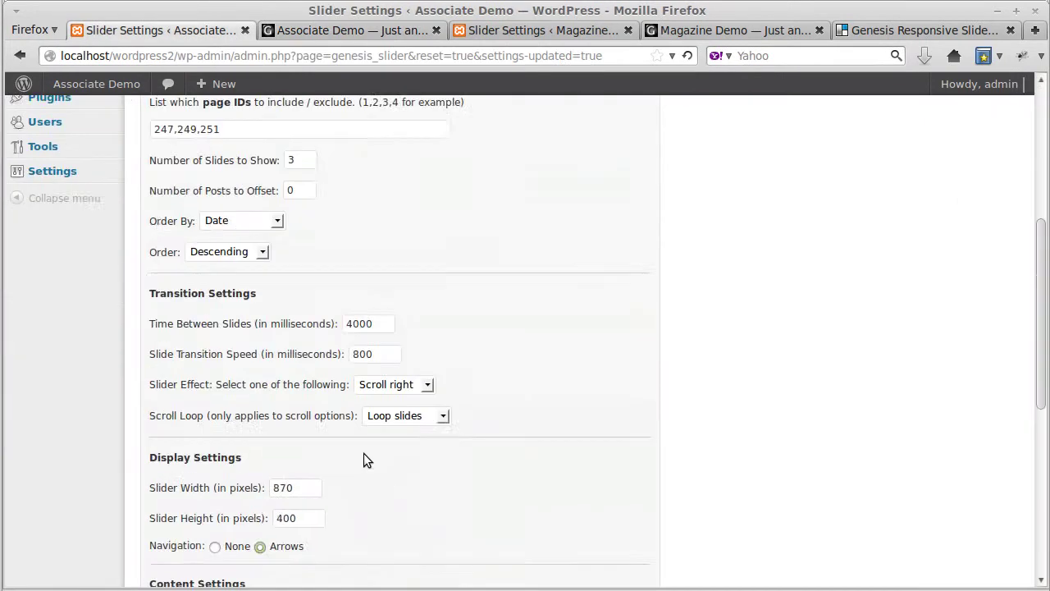
pyautogui.scroll(-5, 366, 460)
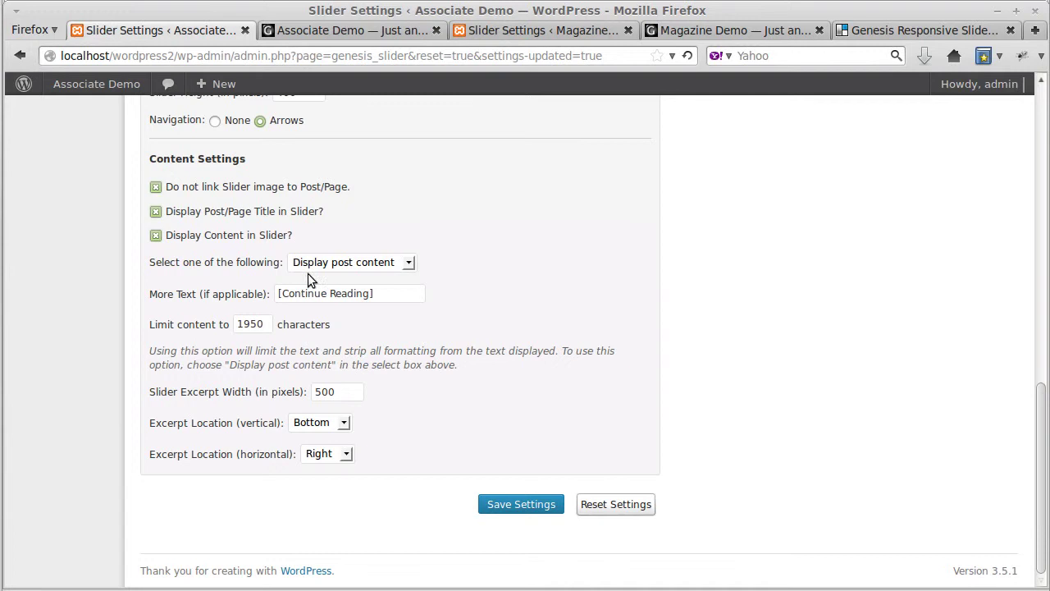
pyautogui.click(365, 267)
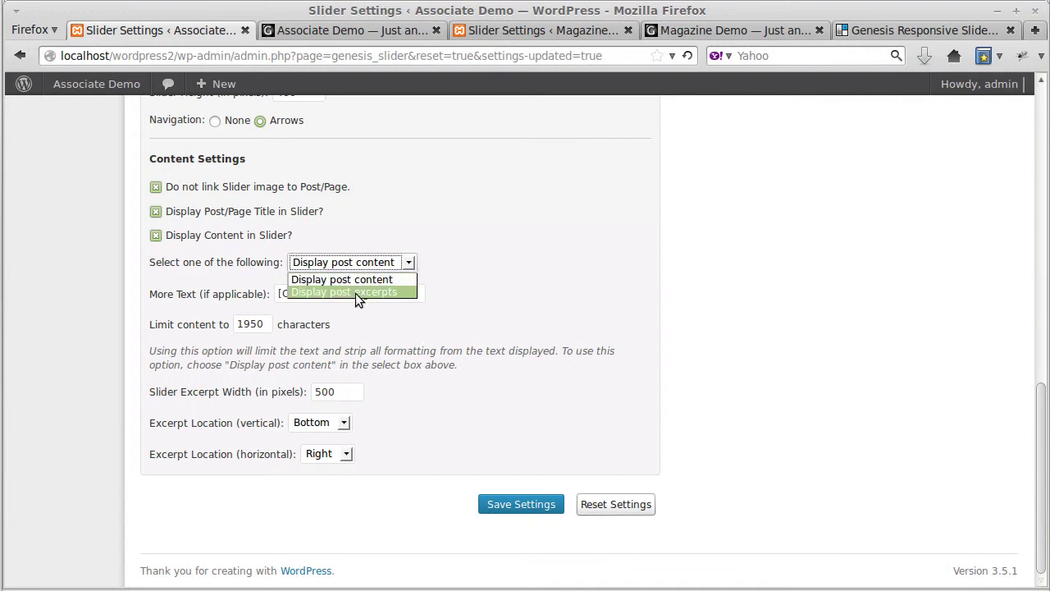
pyautogui.click(463, 263)
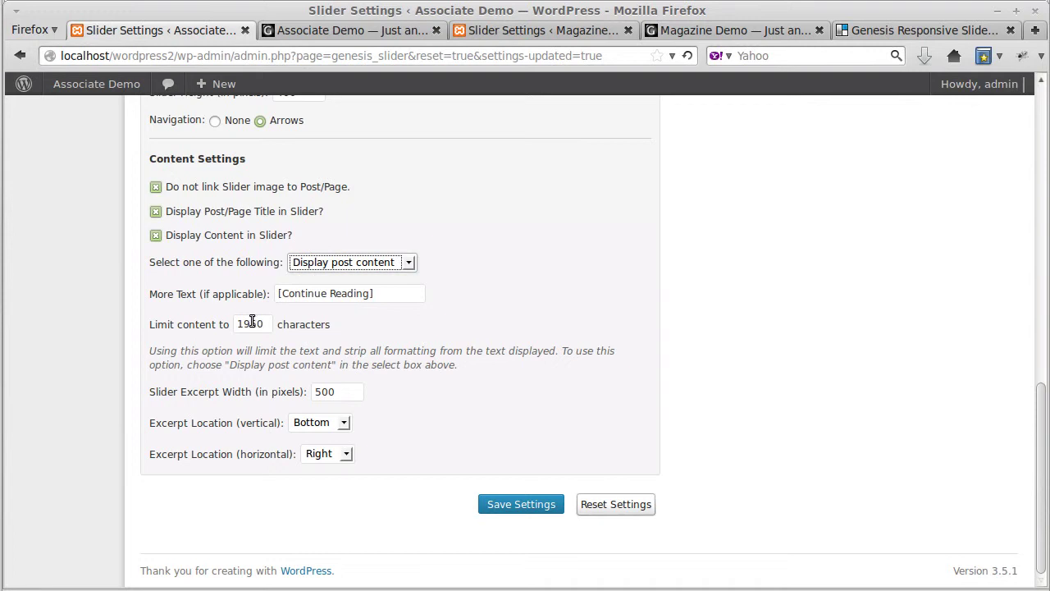
pyautogui.moveTo(252, 323); pyautogui.dragTo(233, 322)
pyautogui.write('1')
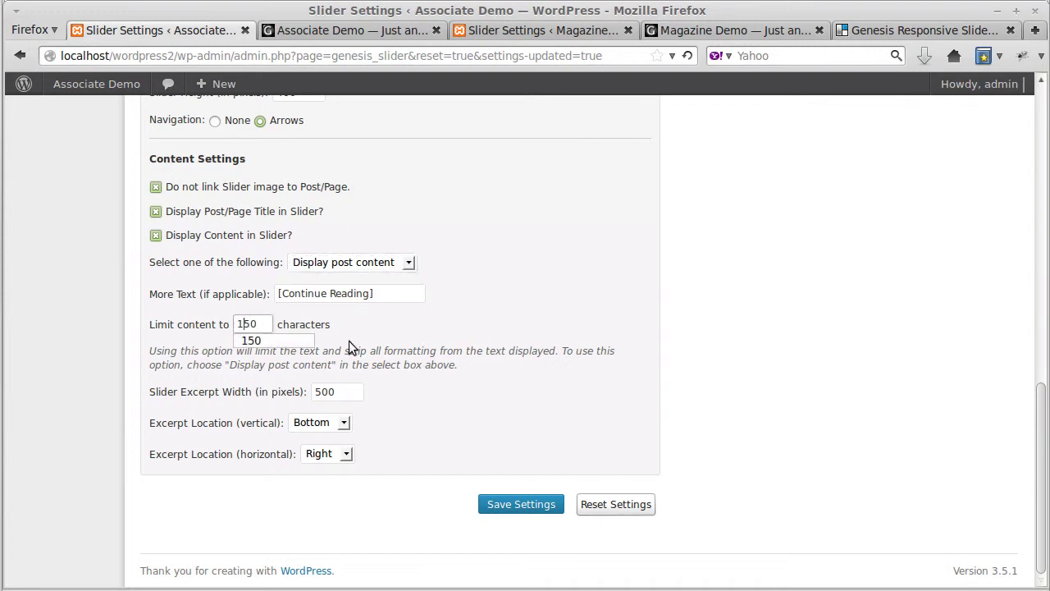
pyautogui.click(368, 333)
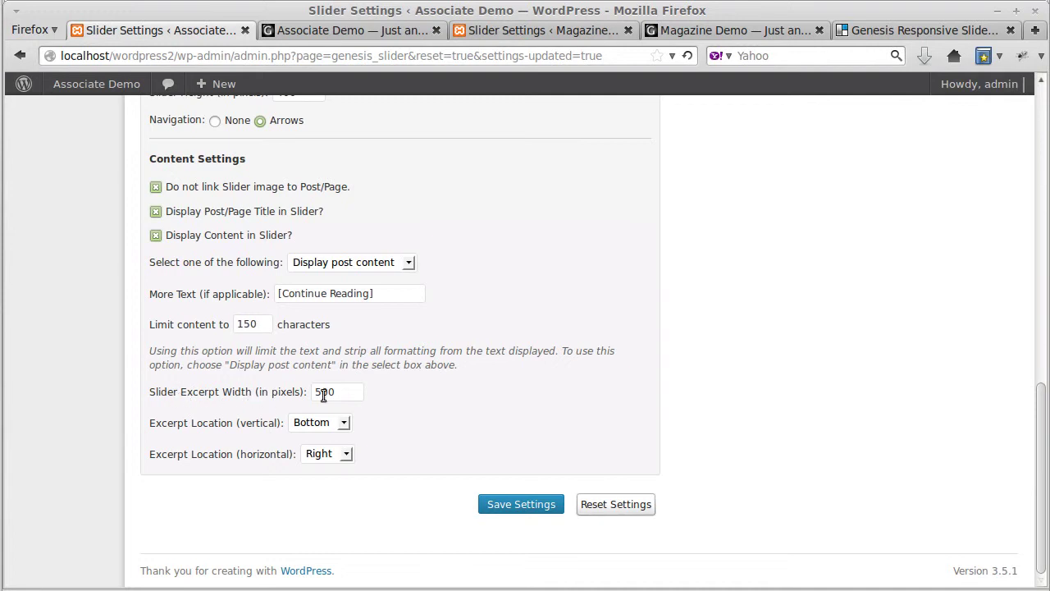
# Set the Slider Excerpt Width to 200 pixels, save the settings, and reload the Associate Demo home page to preview the excerpt box
pyautogui.click(381, 32)
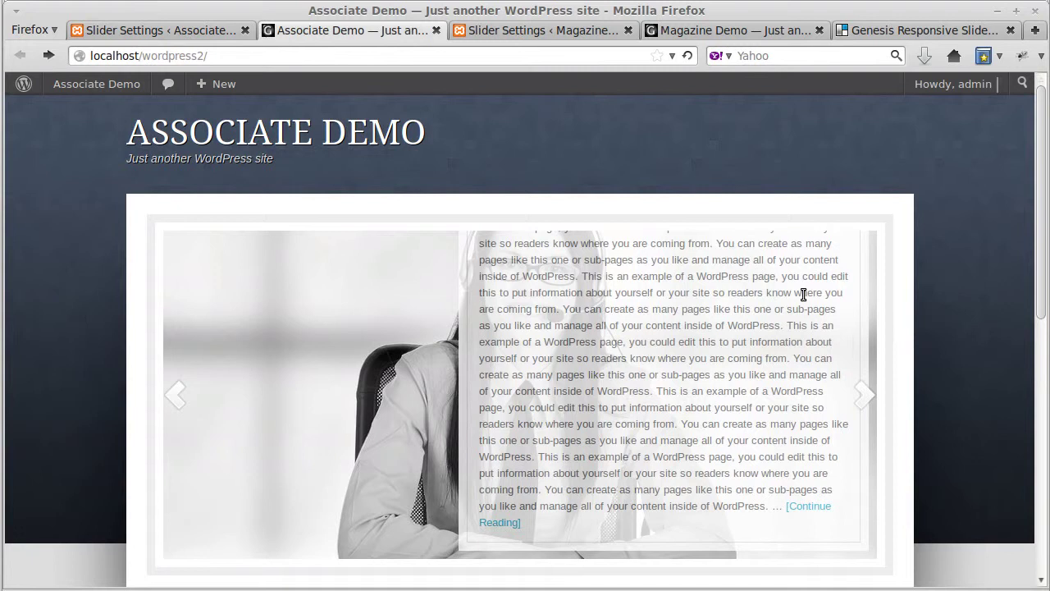
pyautogui.click(205, 30)
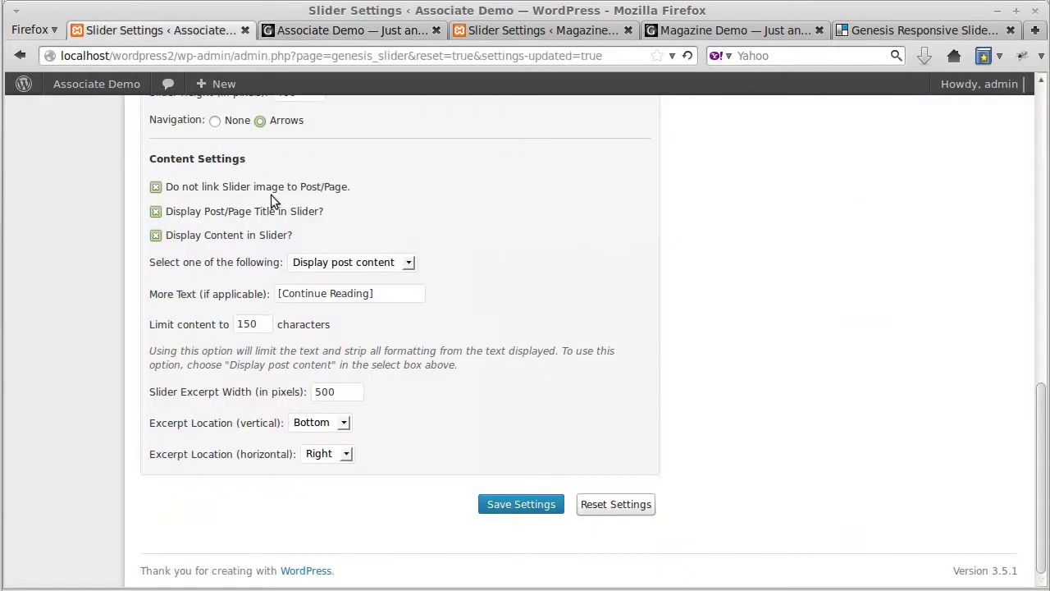
pyautogui.moveTo(321, 391); pyautogui.dragTo(316, 391)
pyautogui.write('2')
pyautogui.click(508, 504)
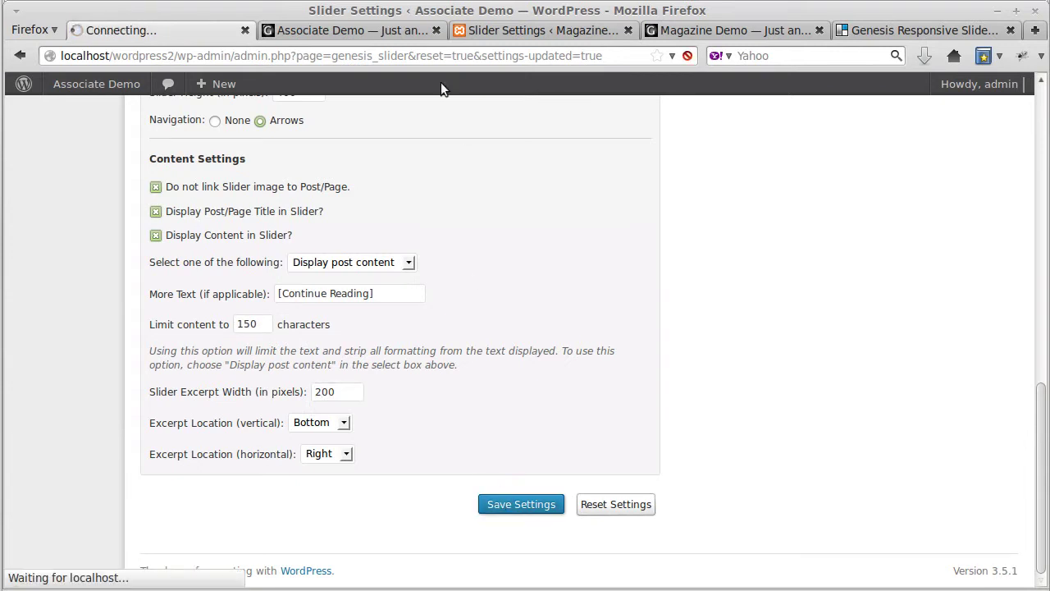
pyautogui.click(406, 30)
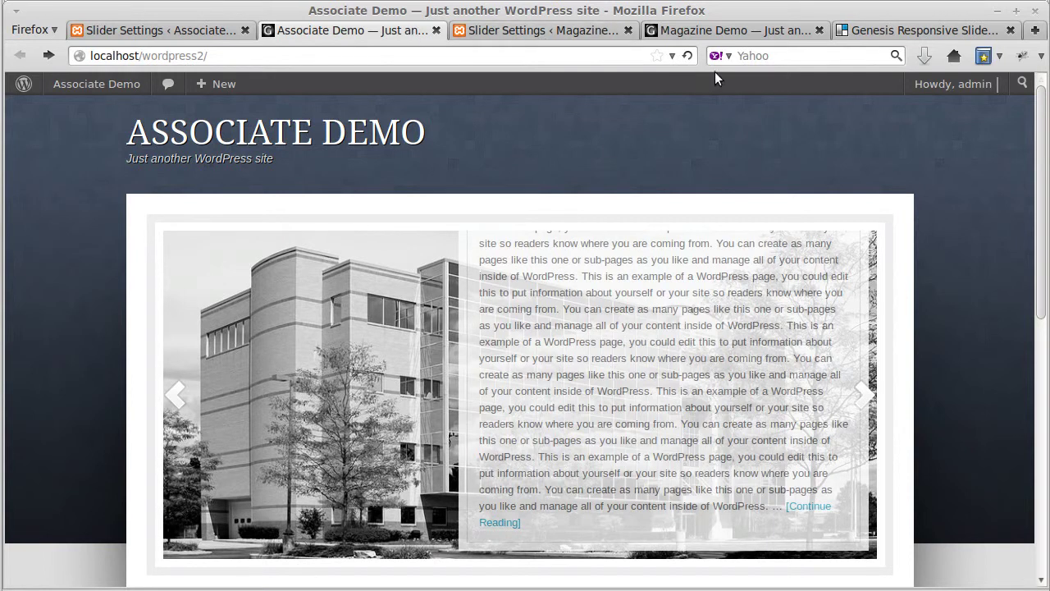
pyautogui.press('F5')
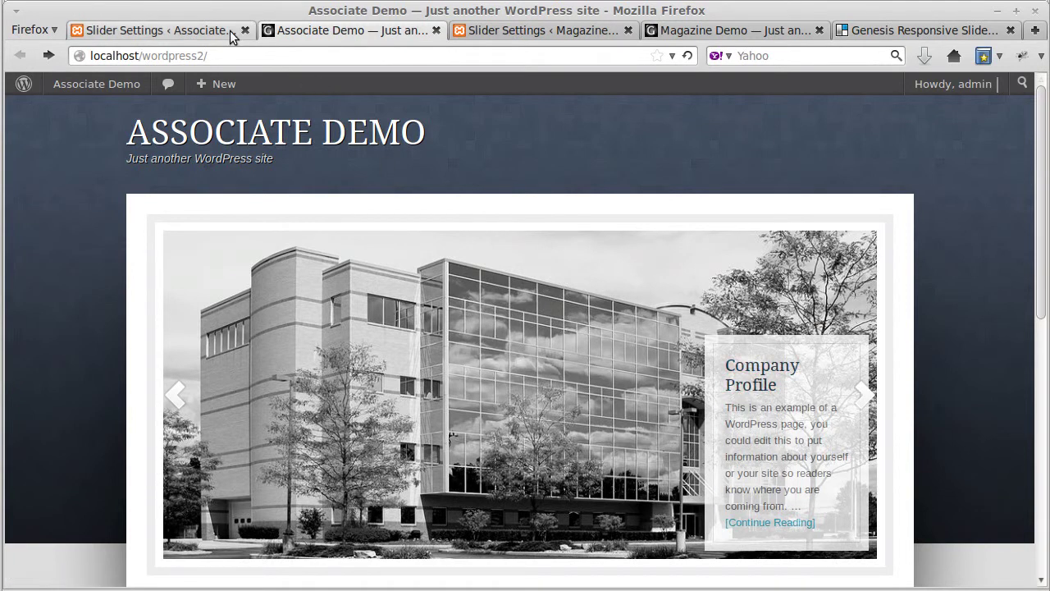
# Set the Associate Demo slider's vertical excerpt location to Top and its horizontal excerpt location to Left
pyautogui.click(199, 35)
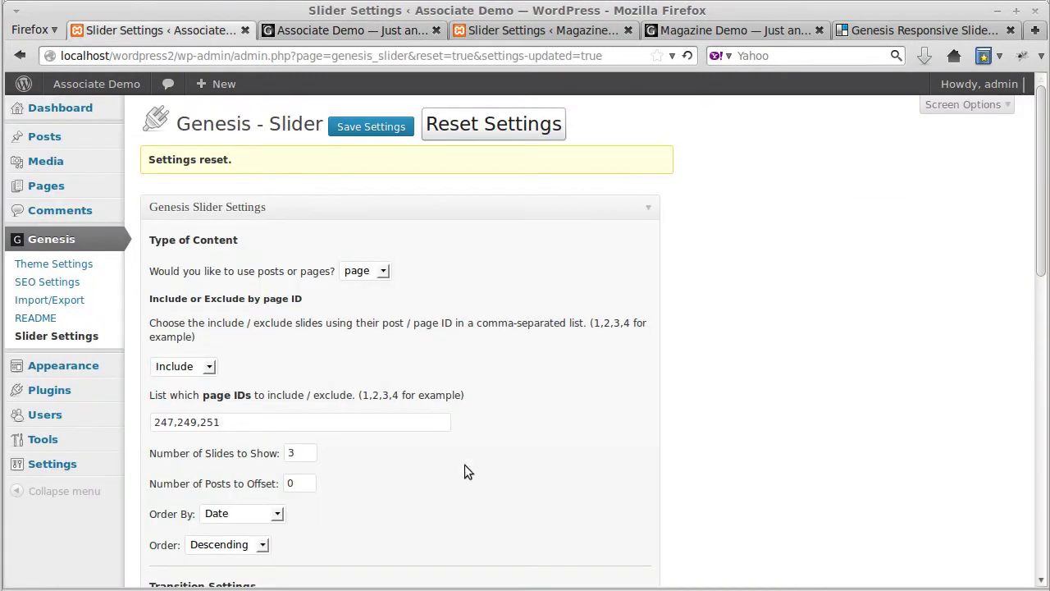
pyautogui.scroll(-6, 466, 464)
pyautogui.scroll(-5, 465, 464)
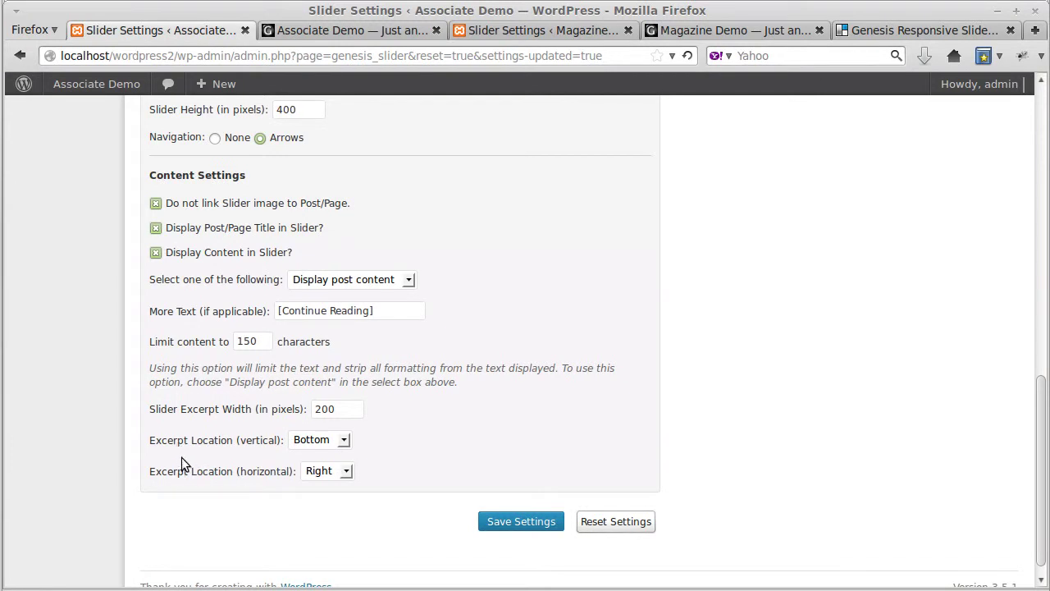
pyautogui.click(297, 443)
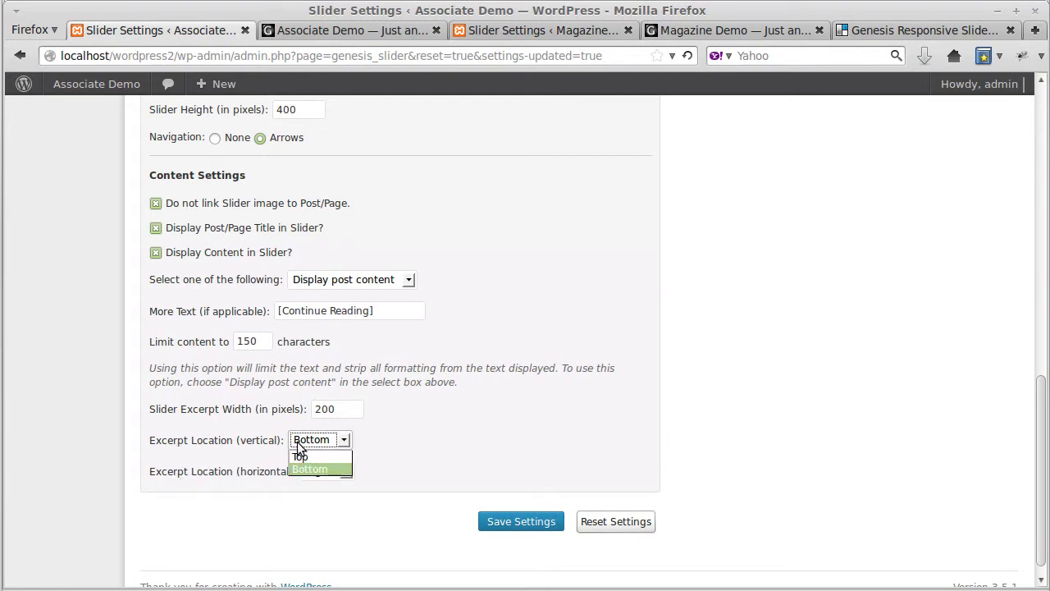
pyautogui.click(297, 443)
pyautogui.click(297, 443)
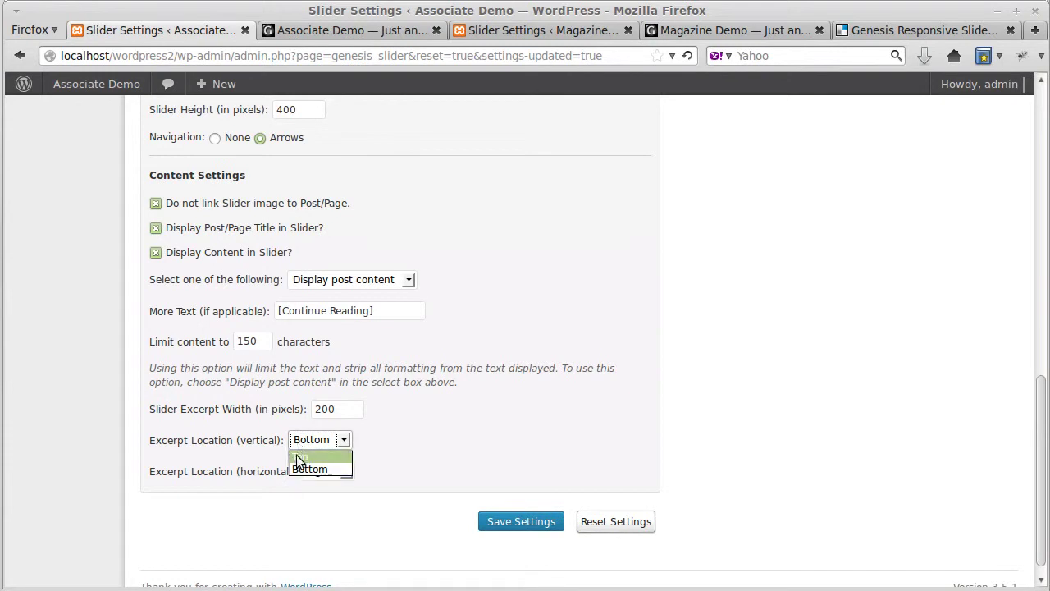
pyautogui.click(302, 456)
pyautogui.click(313, 472)
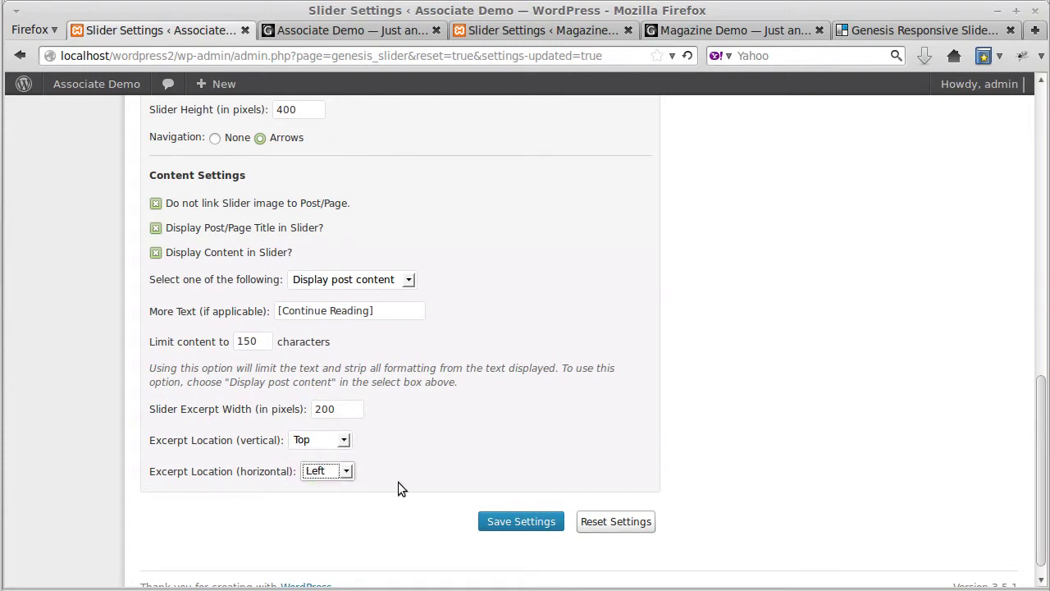
# Save the slider settings and reload the Associate Demo home page to preview the excerpt box's new position
pyautogui.click(501, 525)
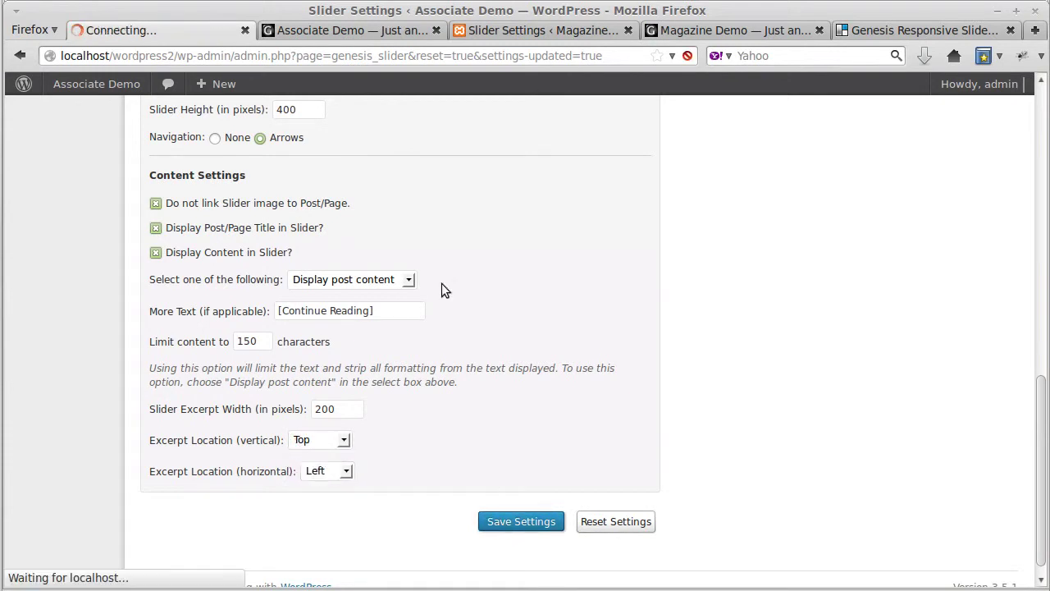
pyautogui.click(372, 31)
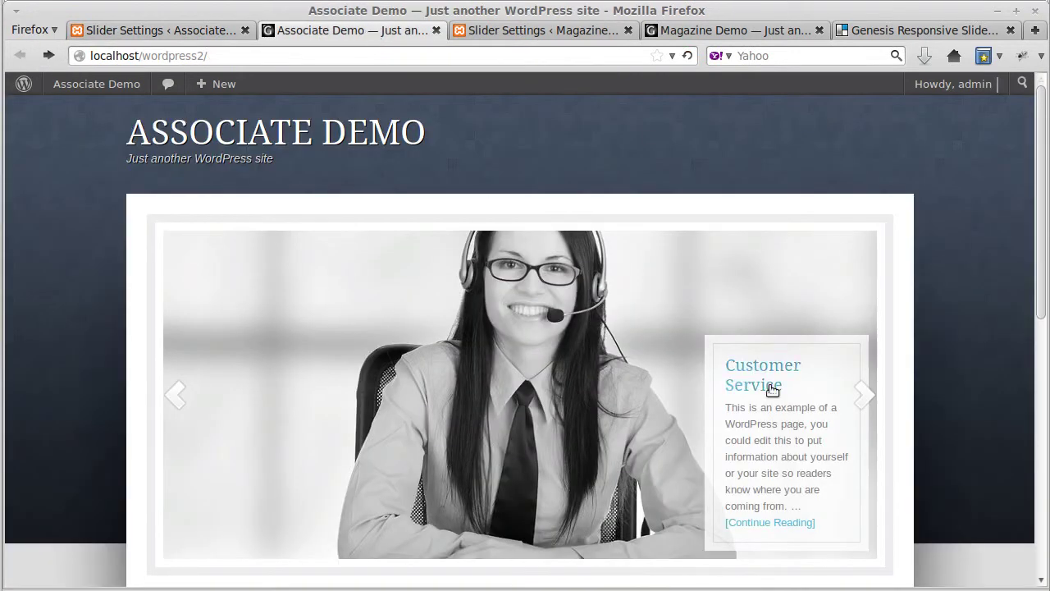
pyautogui.click(689, 56)
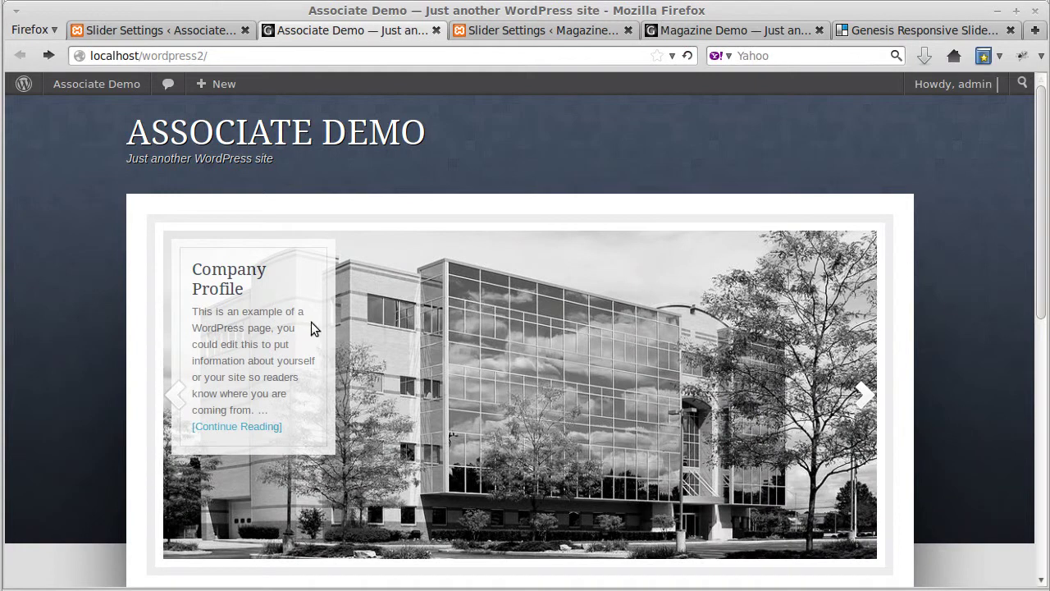
# Compare the More Text setting in the Associate Demo's slider settings with the link in its home page slider
pyautogui.click(189, 30)
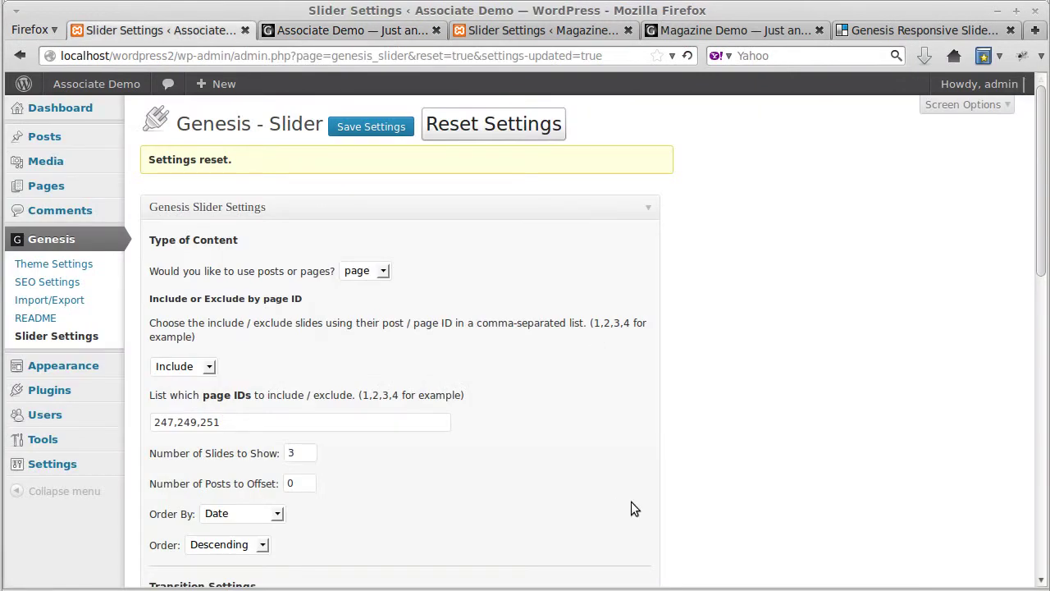
pyautogui.scroll(-4, 624, 493)
pyautogui.scroll(-12, 619, 475)
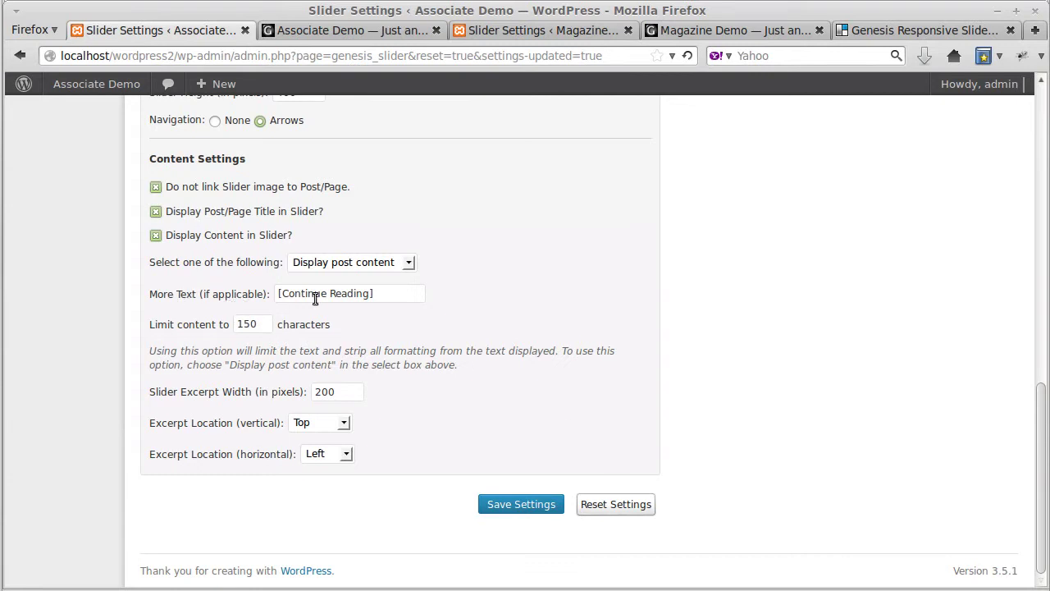
pyautogui.click(370, 29)
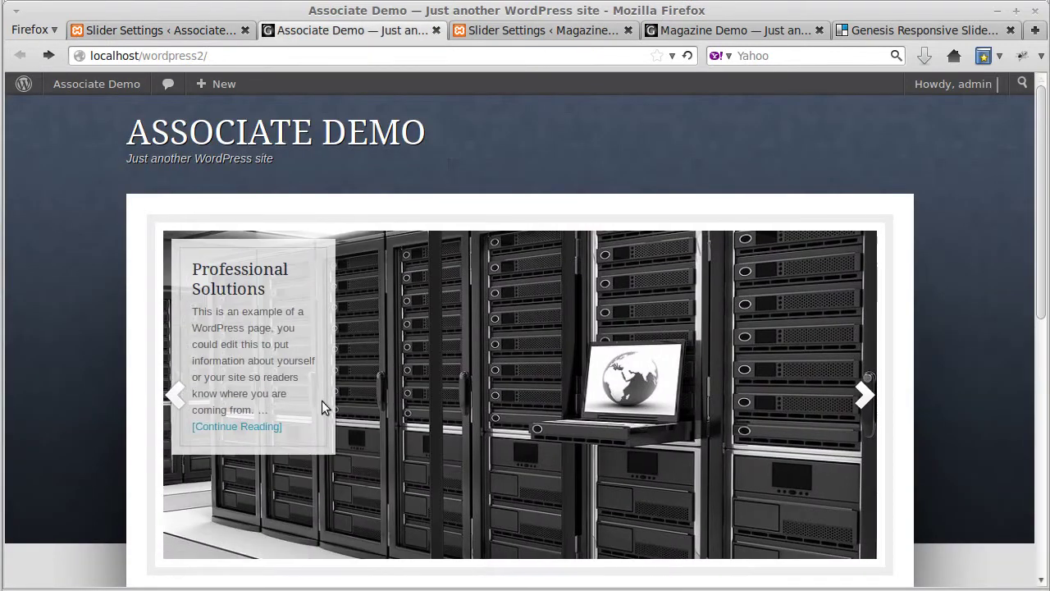
pyautogui.click(184, 38)
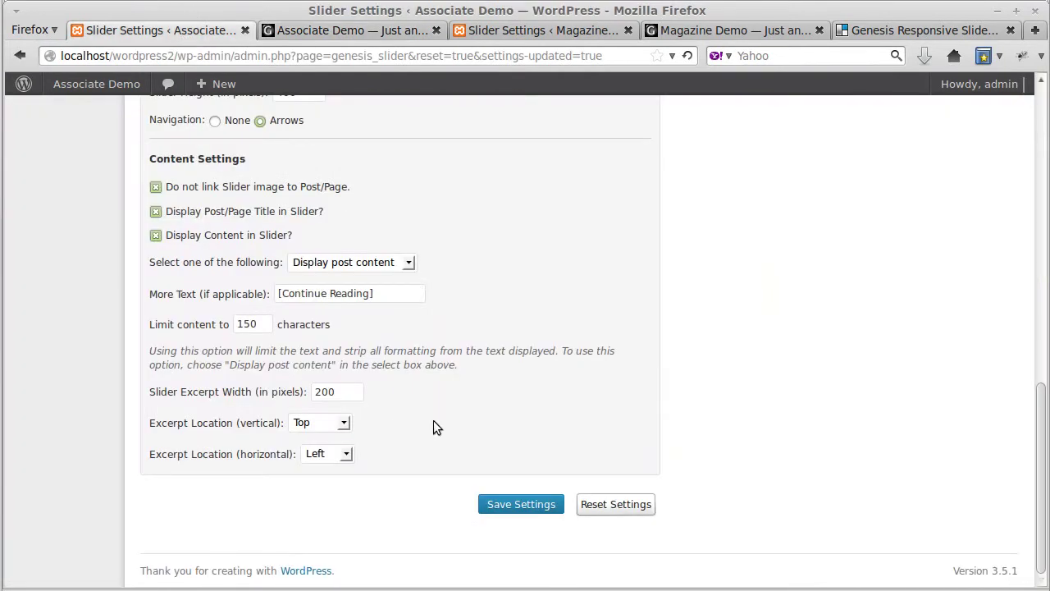
# Highlight the More Text value "[Continue Reading]", delete its closing bracket and enter the bracket again
pyautogui.moveTo(282, 293); pyautogui.dragTo(389, 293)
pyautogui.click(387, 293)
pyautogui.press('BackSpace')
pyautogui.write(']')
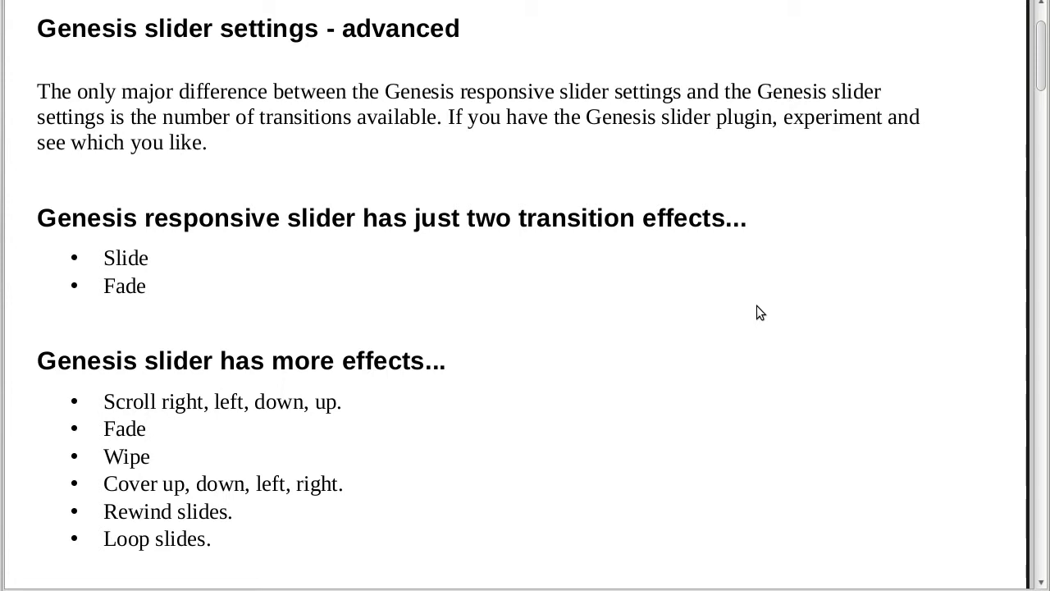
# Review the advanced slider notes on transitions, page IDs, slide count, offset, display and content settings, excerpt width and excerpt location
pyautogui.press('pagedown')
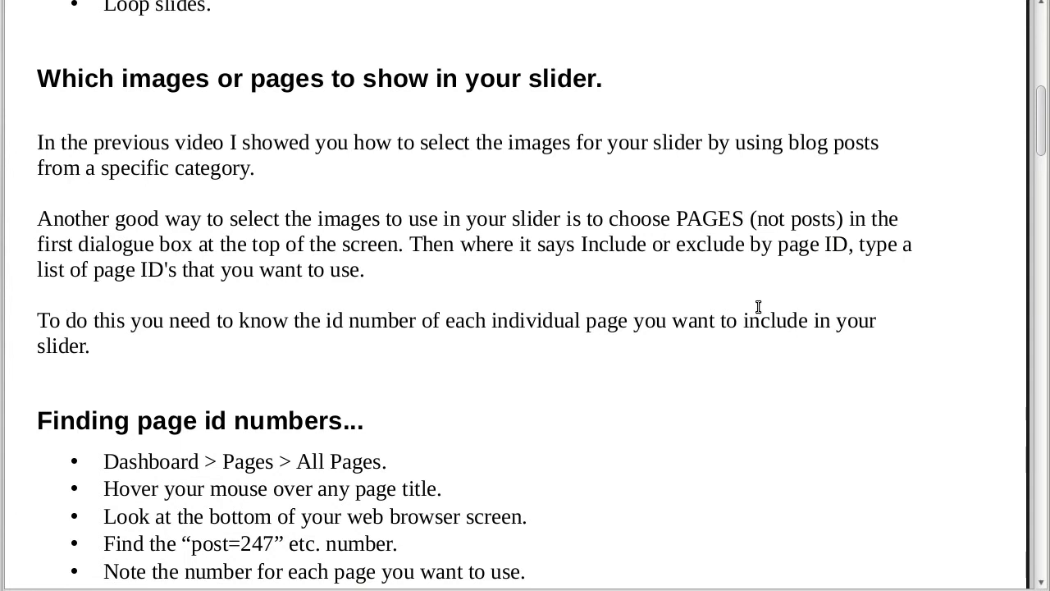
pyautogui.scroll(-10, 758, 306)
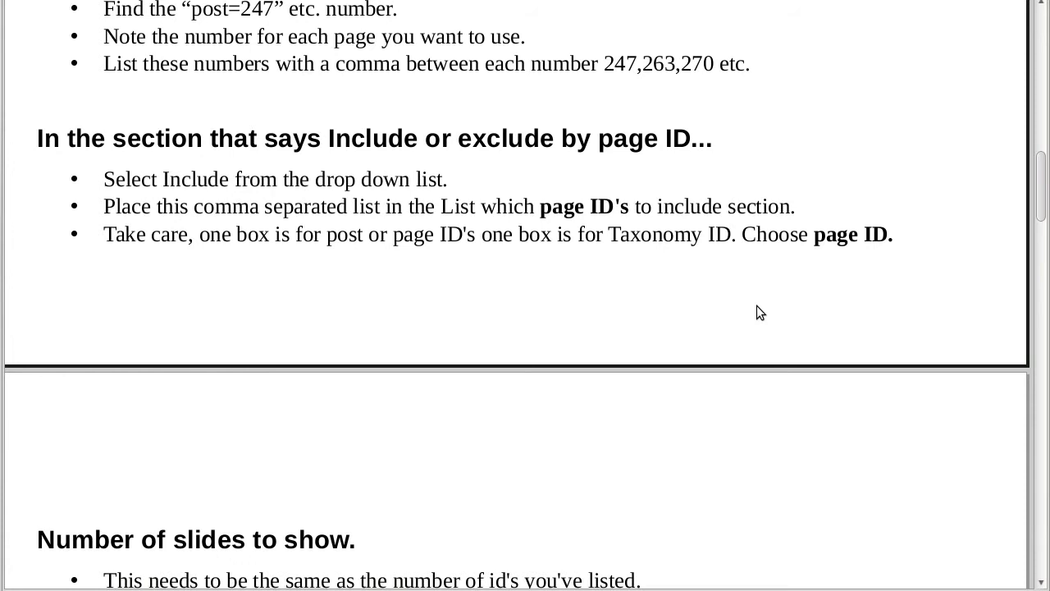
pyautogui.scroll(-10, 758, 307)
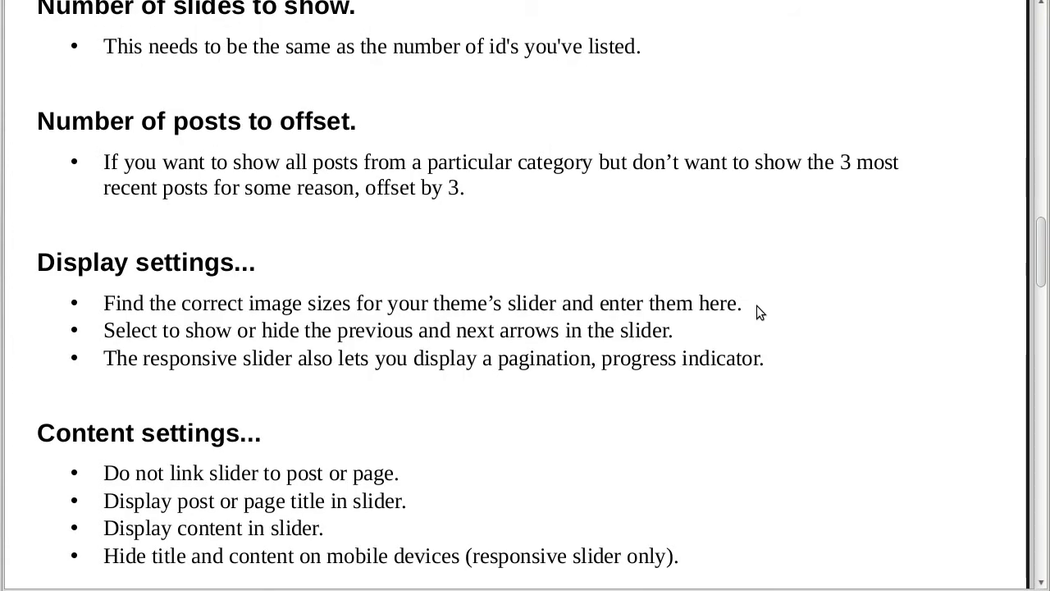
pyautogui.scroll(-10, 756, 305)
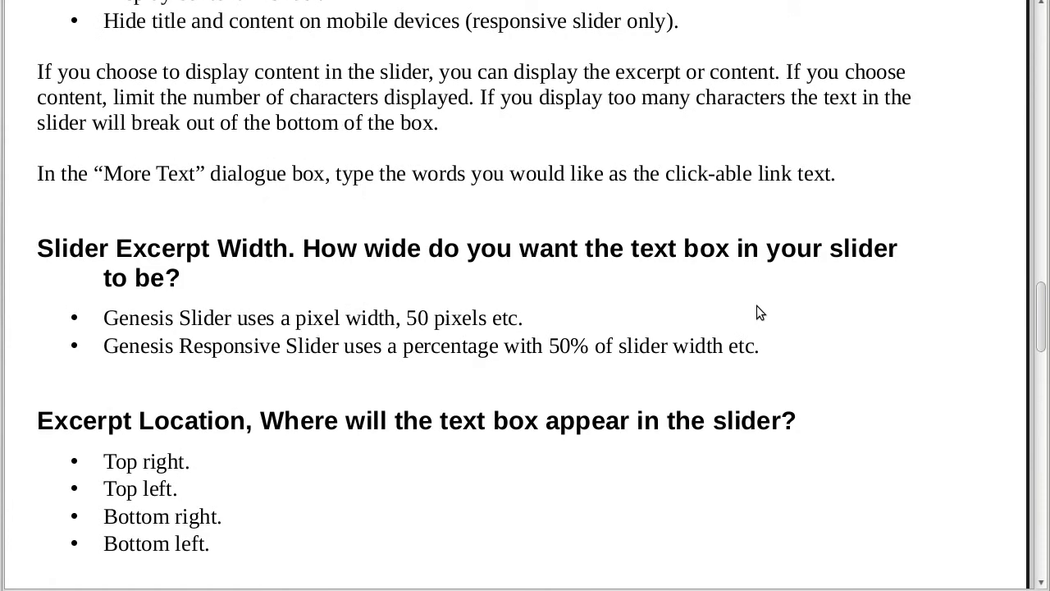
pyautogui.scroll(-10, 756, 306)
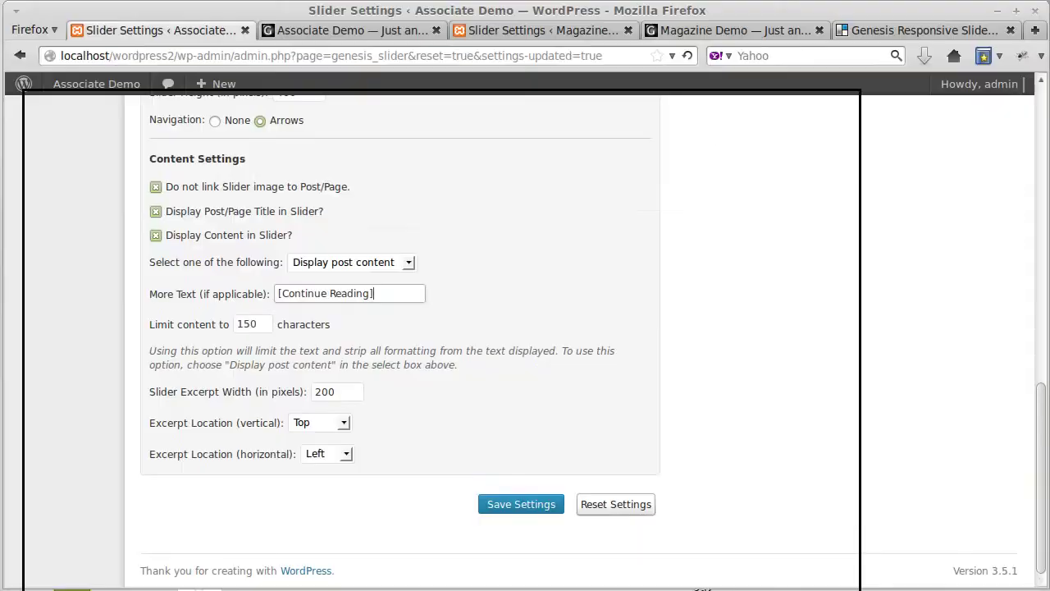
# Switch back to Firefox and show the StudioPress plugin page for Genesis Responsive Slider
pyautogui.hotkey('alt', 'Tab')
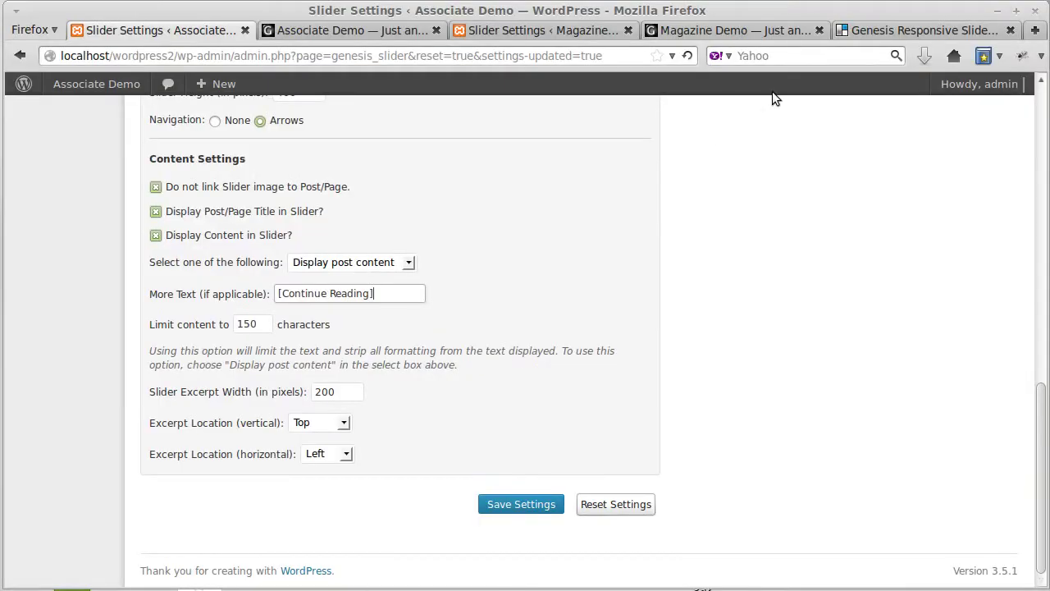
pyautogui.click(860, 32)
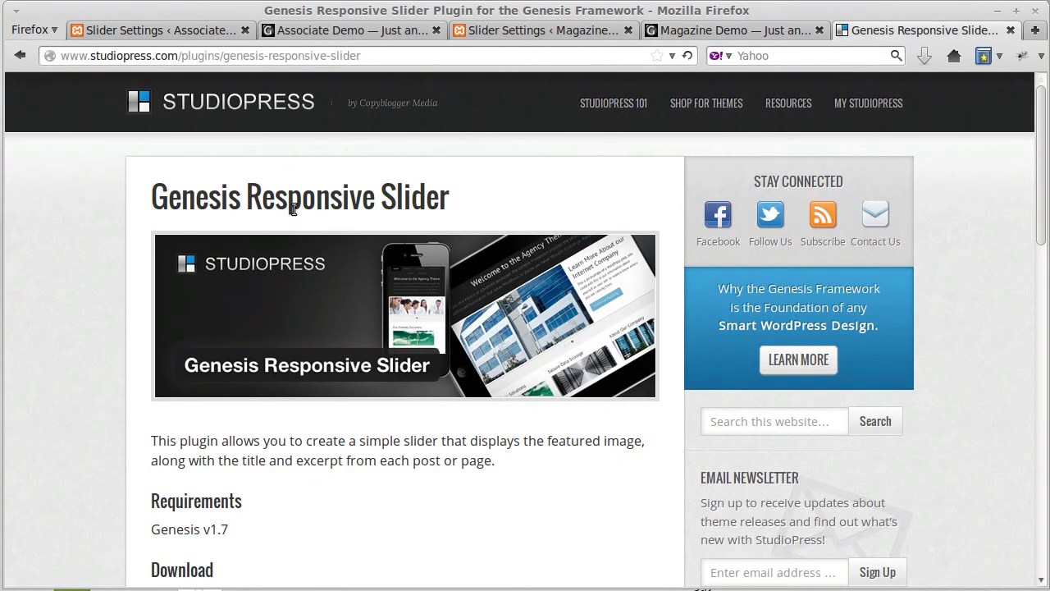